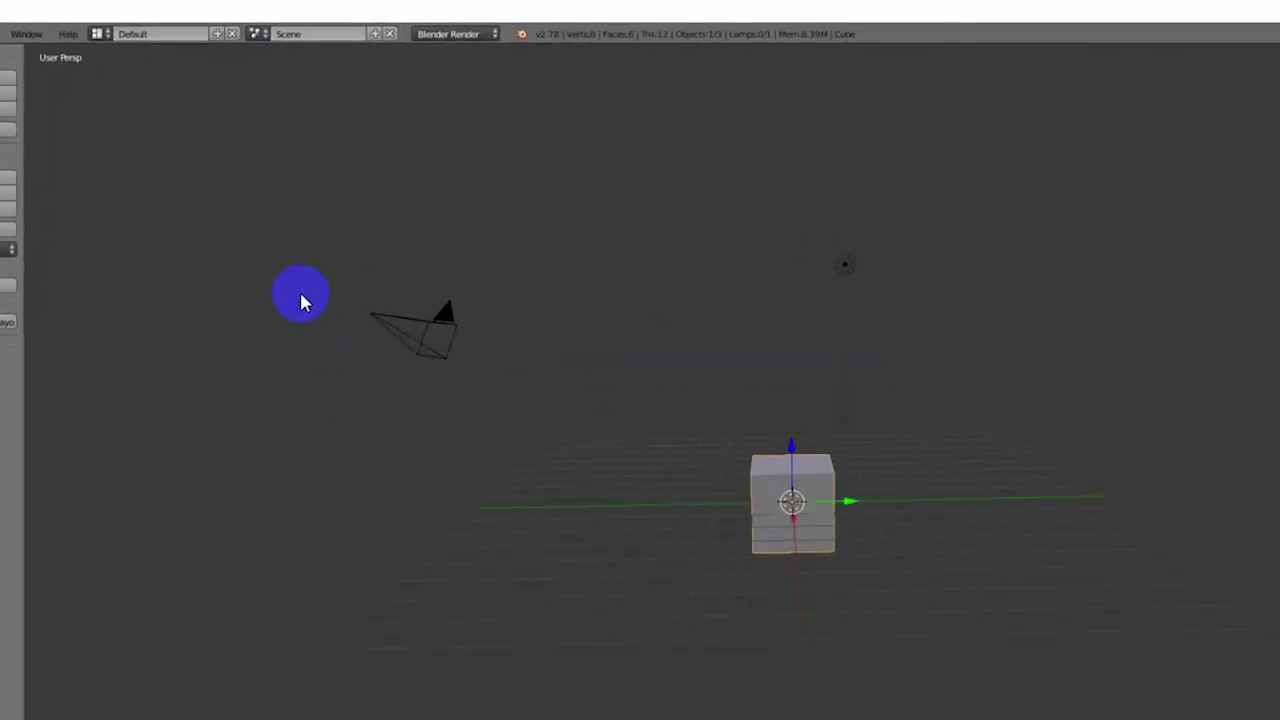
Step: Switch to the Video Editing layout and add all images from the desktop's New Folder to the sequencer as one image strip
left_click(97, 34)
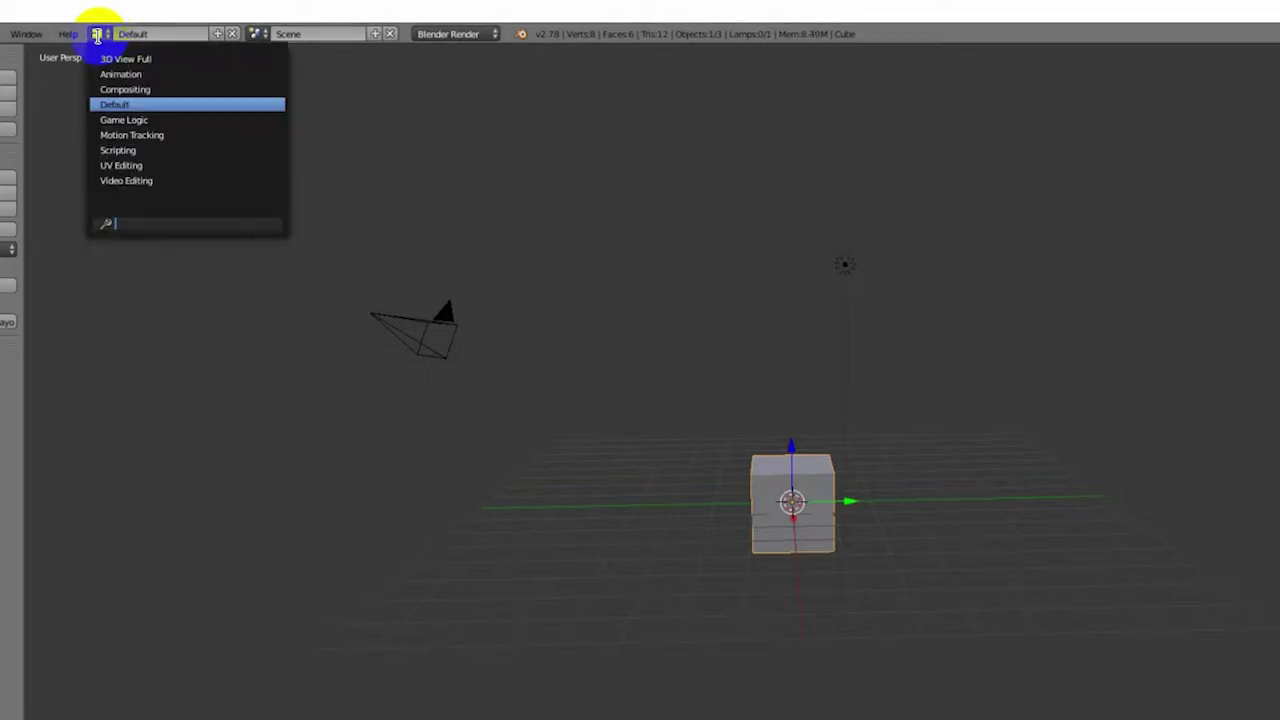
left_click(180, 180)
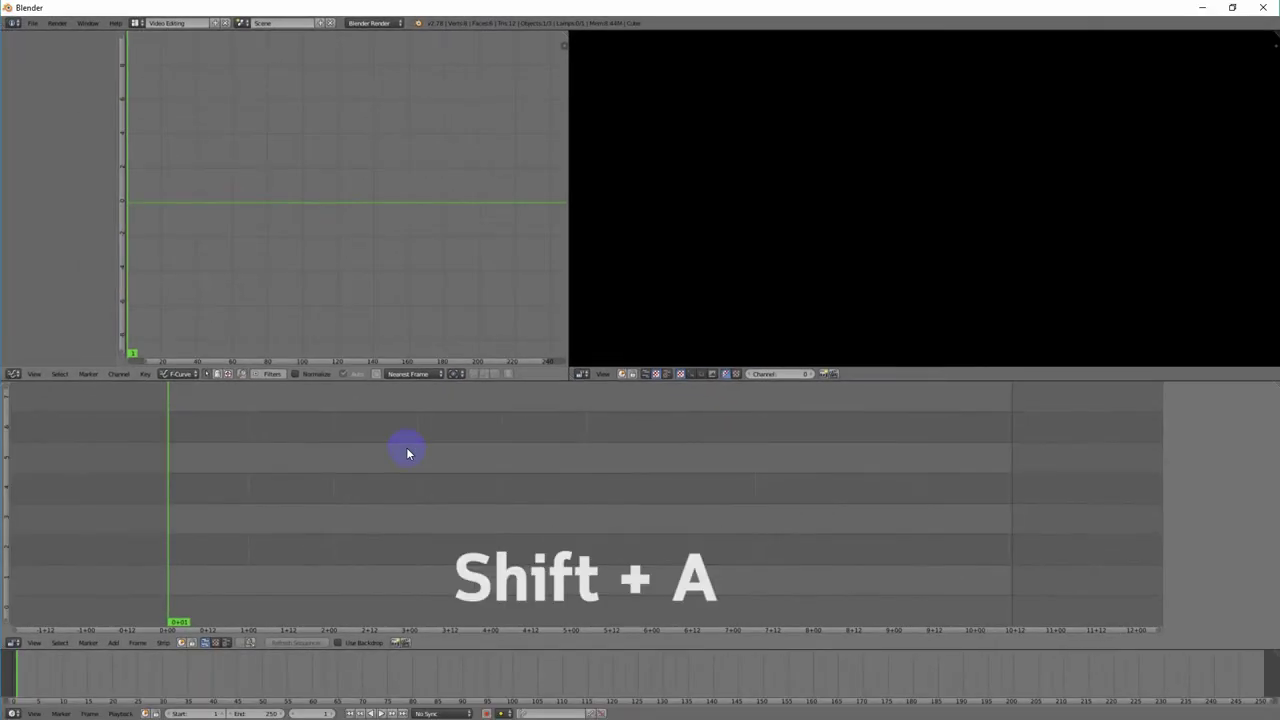
key("shift+a")
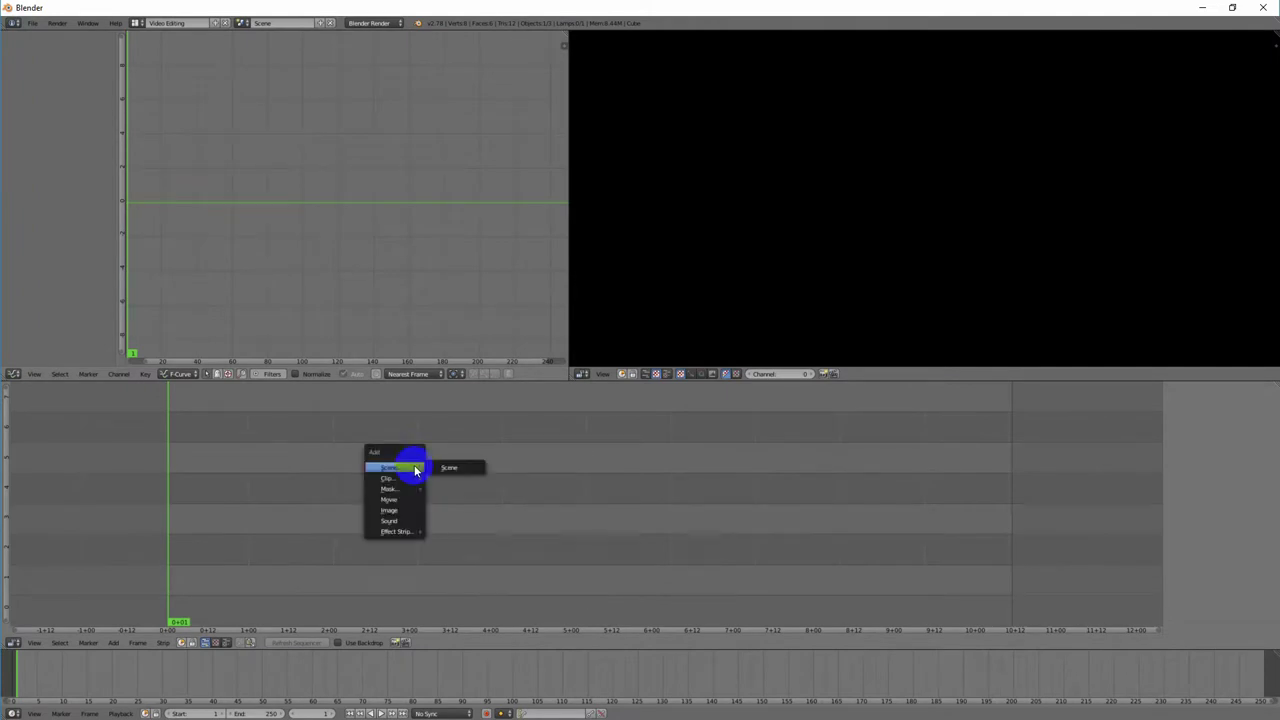
left_click(406, 511)
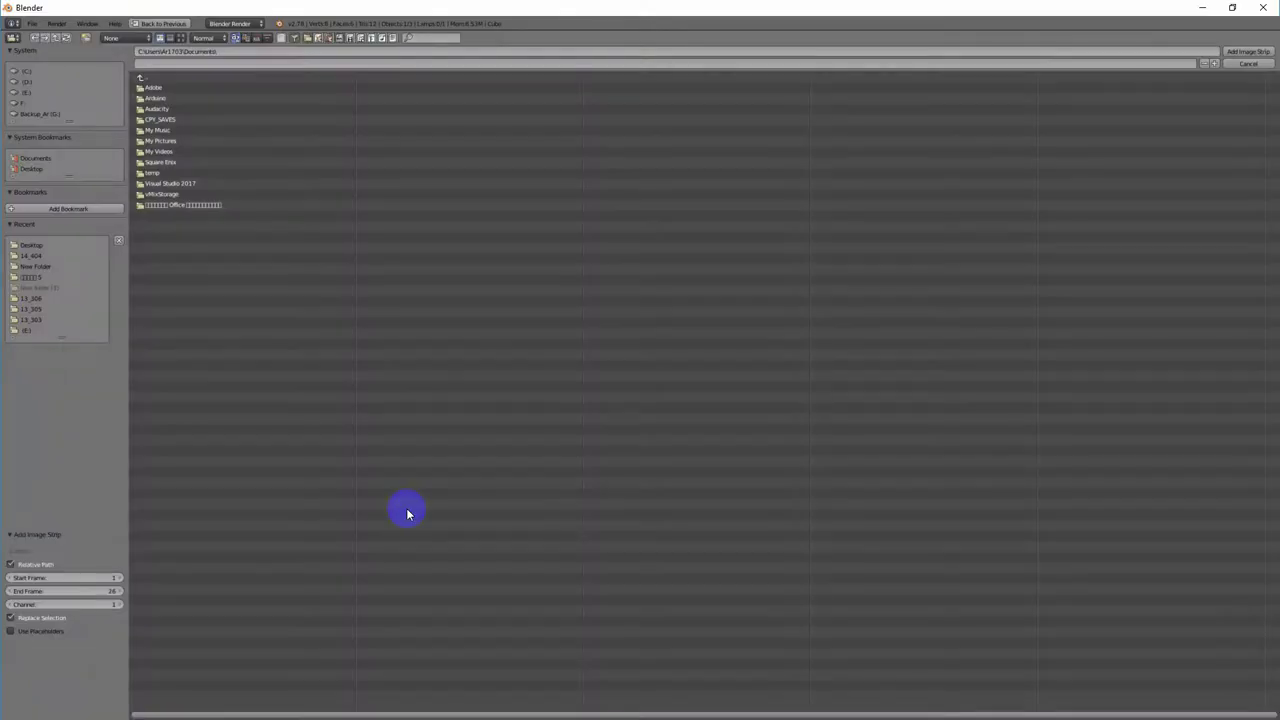
left_click(45, 169)
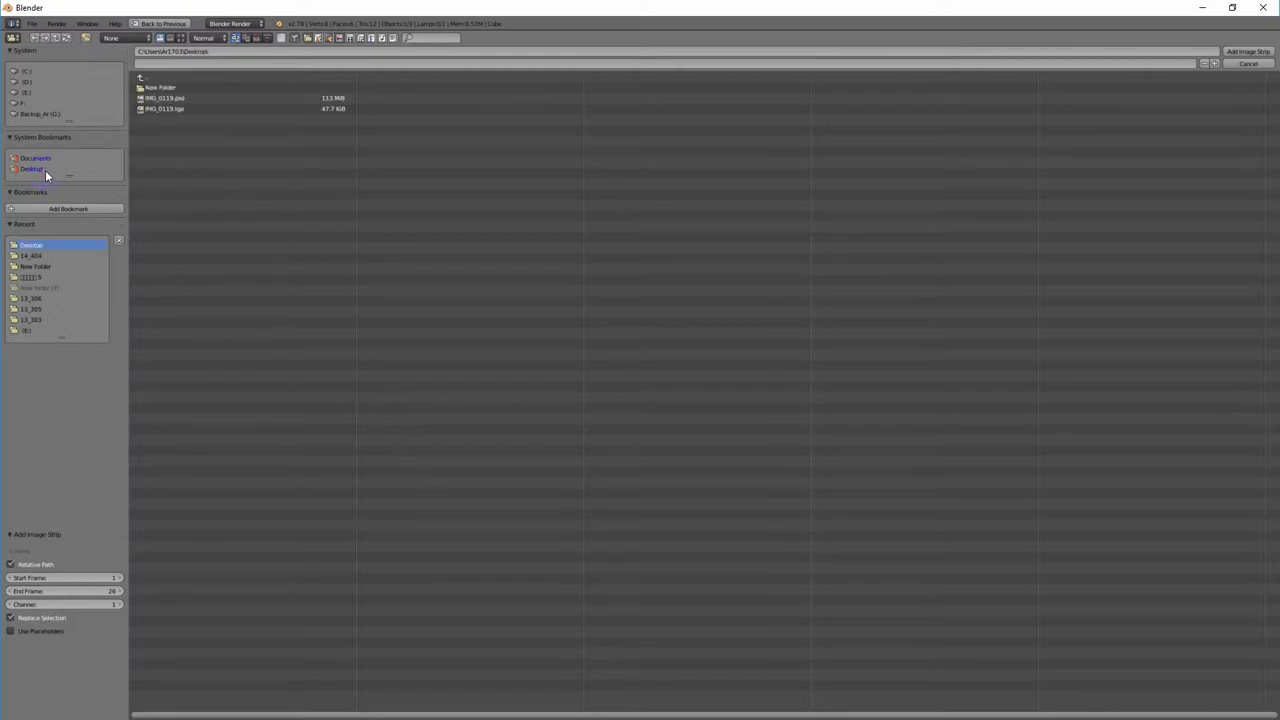
left_click(160, 87)
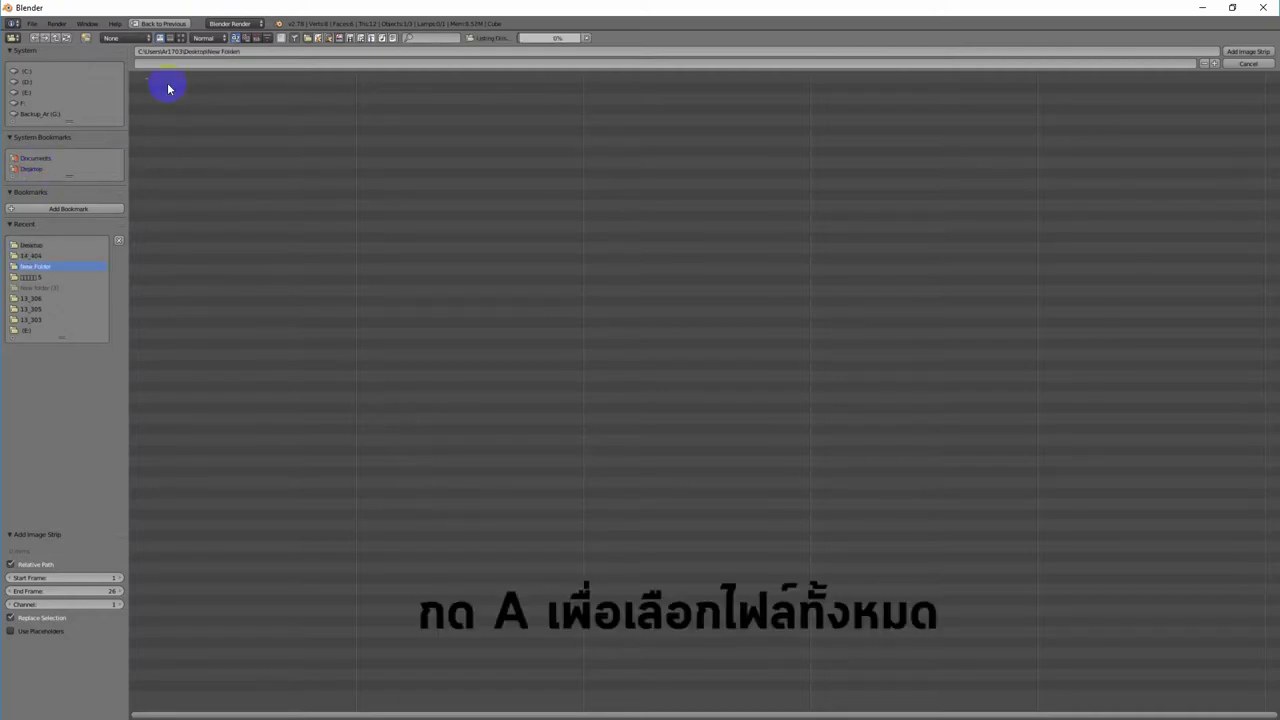
key("a")
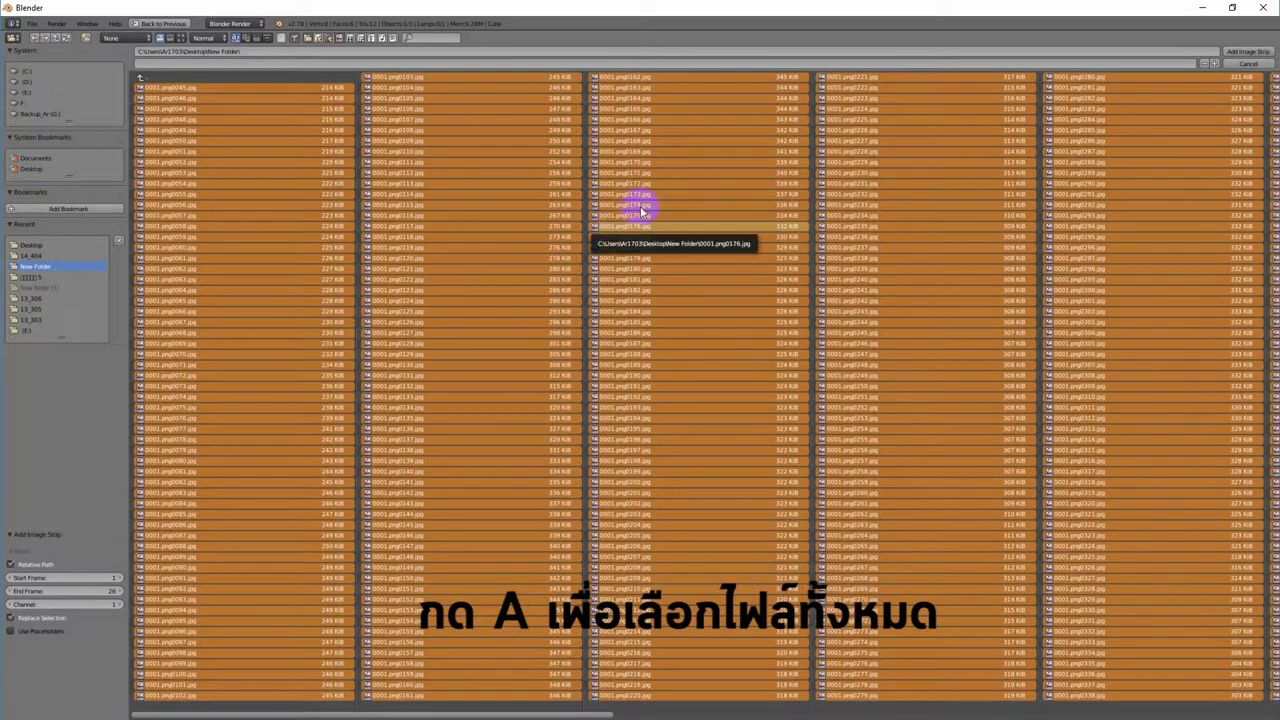
left_click(1262, 53)
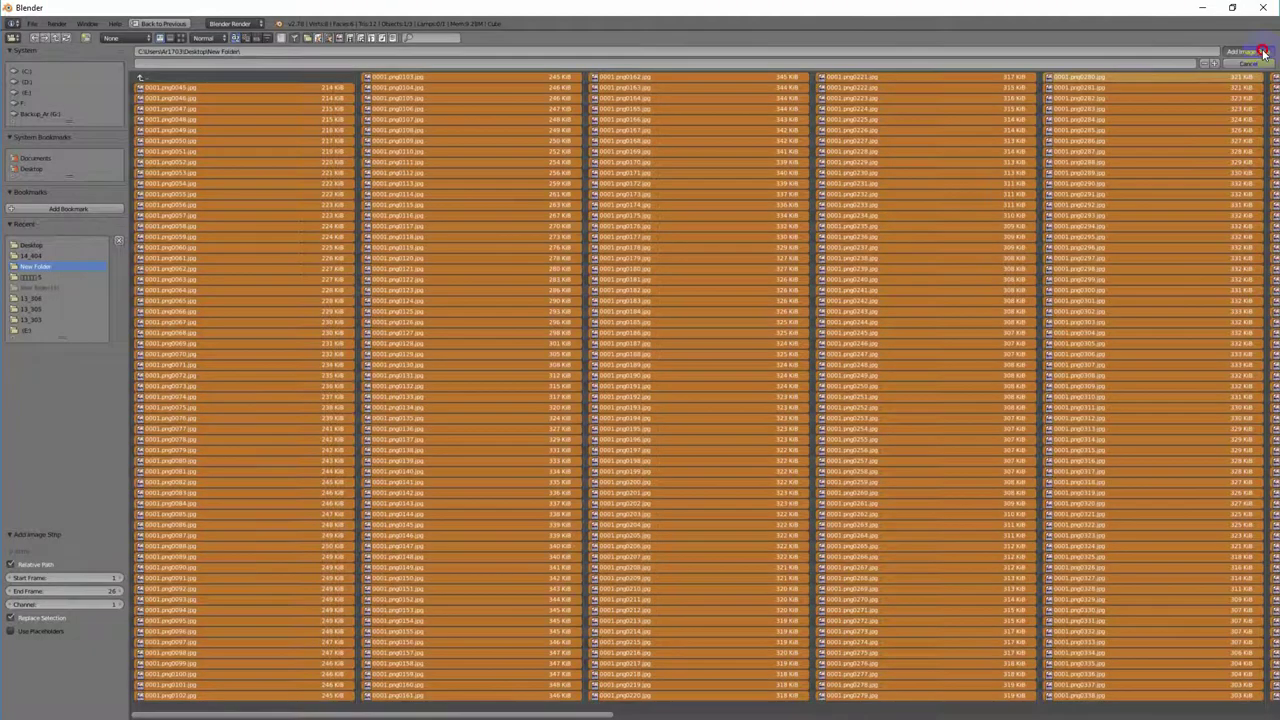
Step: Set the scene's end frame to 664 to match the end of the image strip
scroll(668, 506, "down", 6)
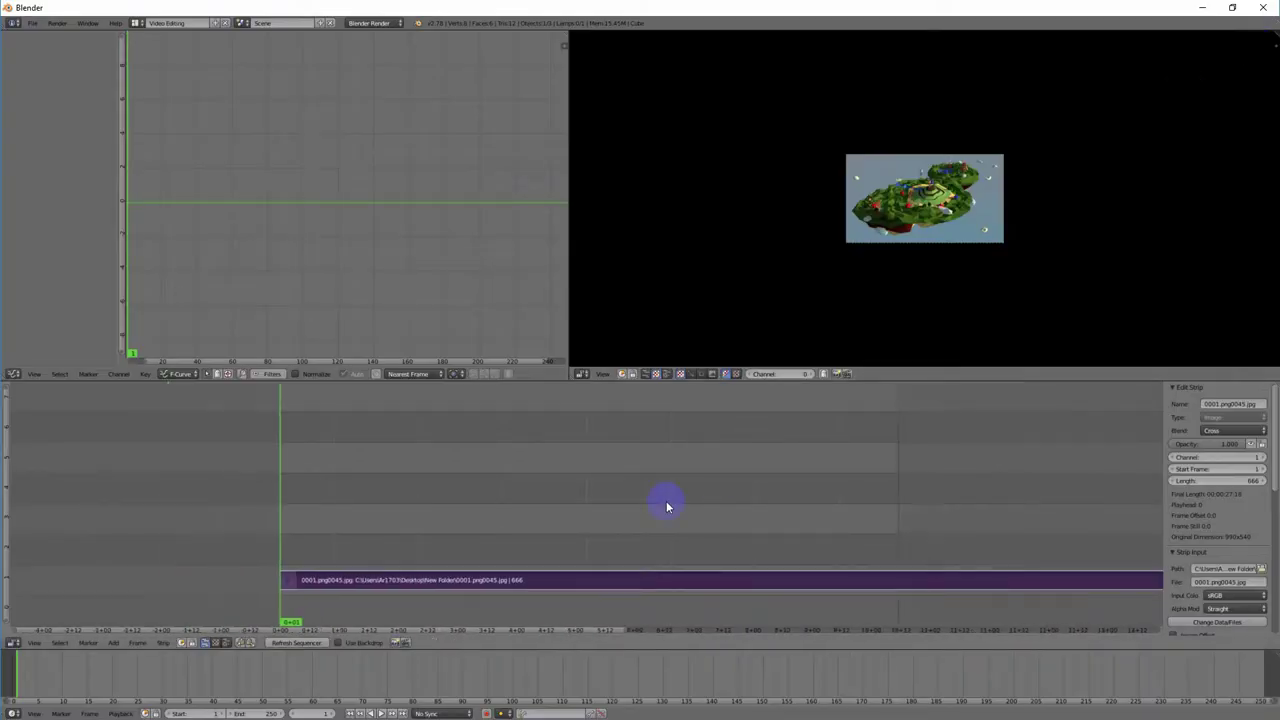
scroll(898, 594, "up", 2)
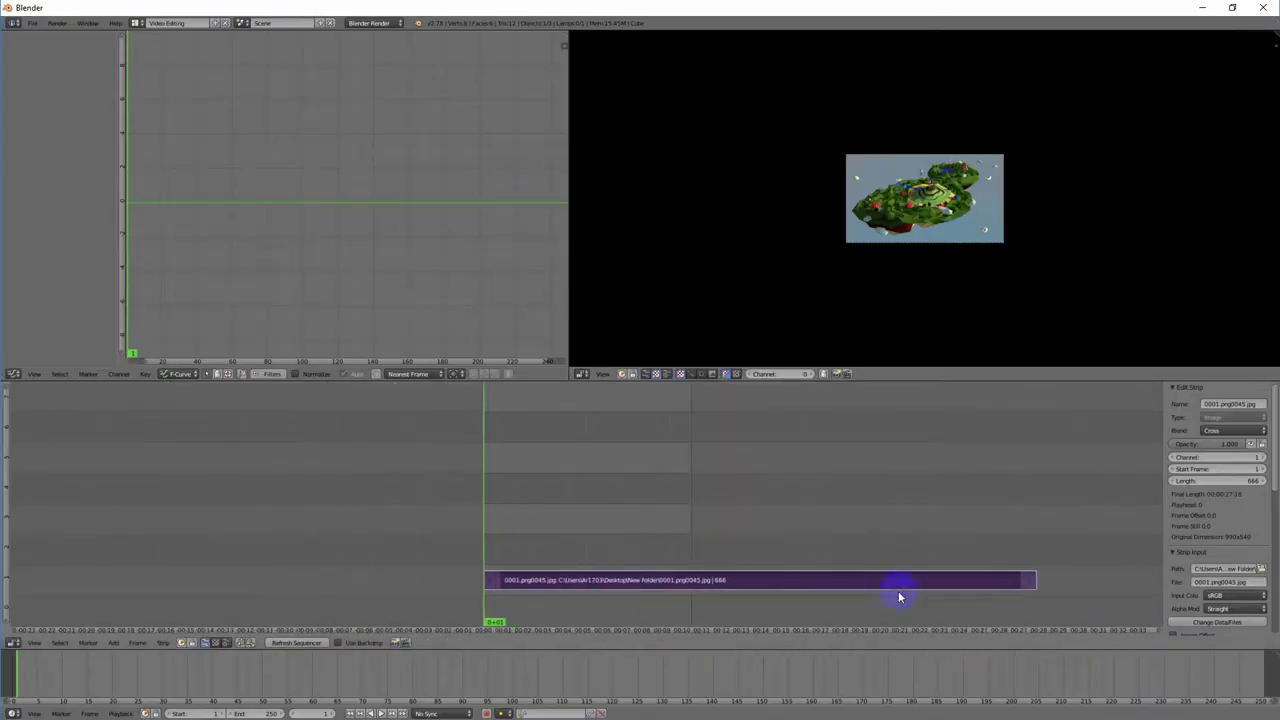
scroll(1000, 580, "up", 1)
scroll(1086, 594, "down", 3)
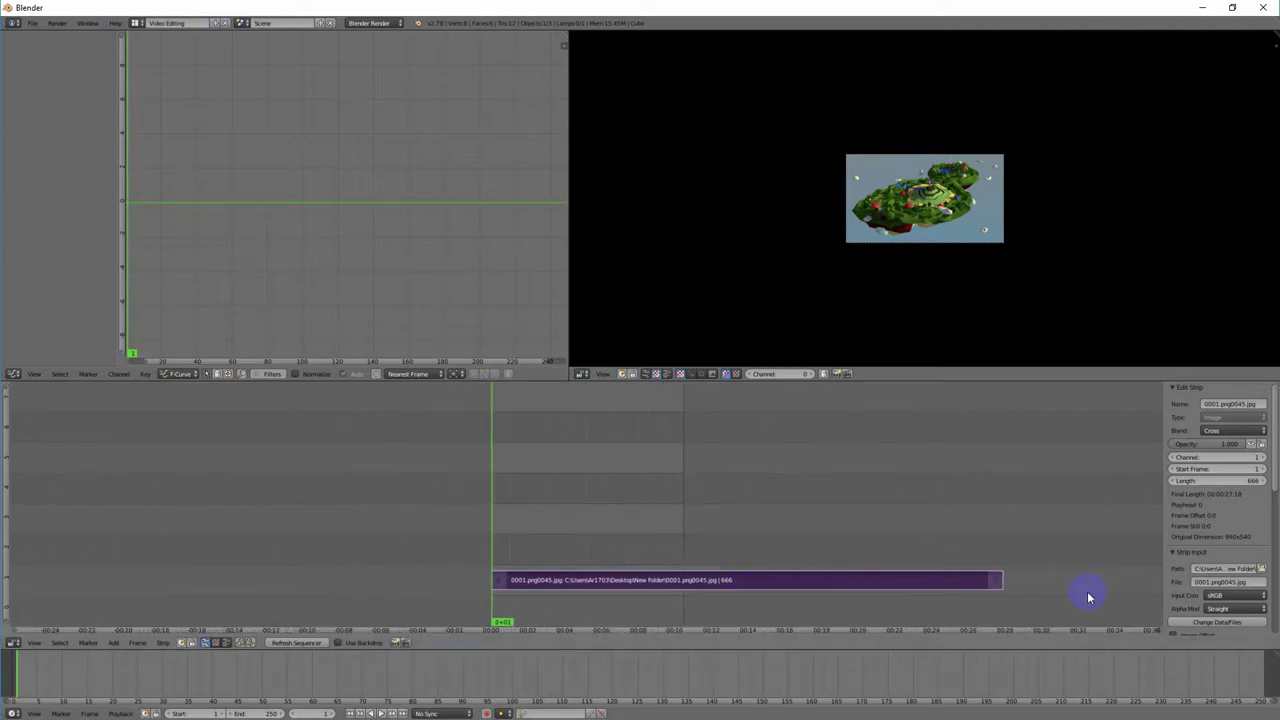
scroll(960, 575, "up", 4)
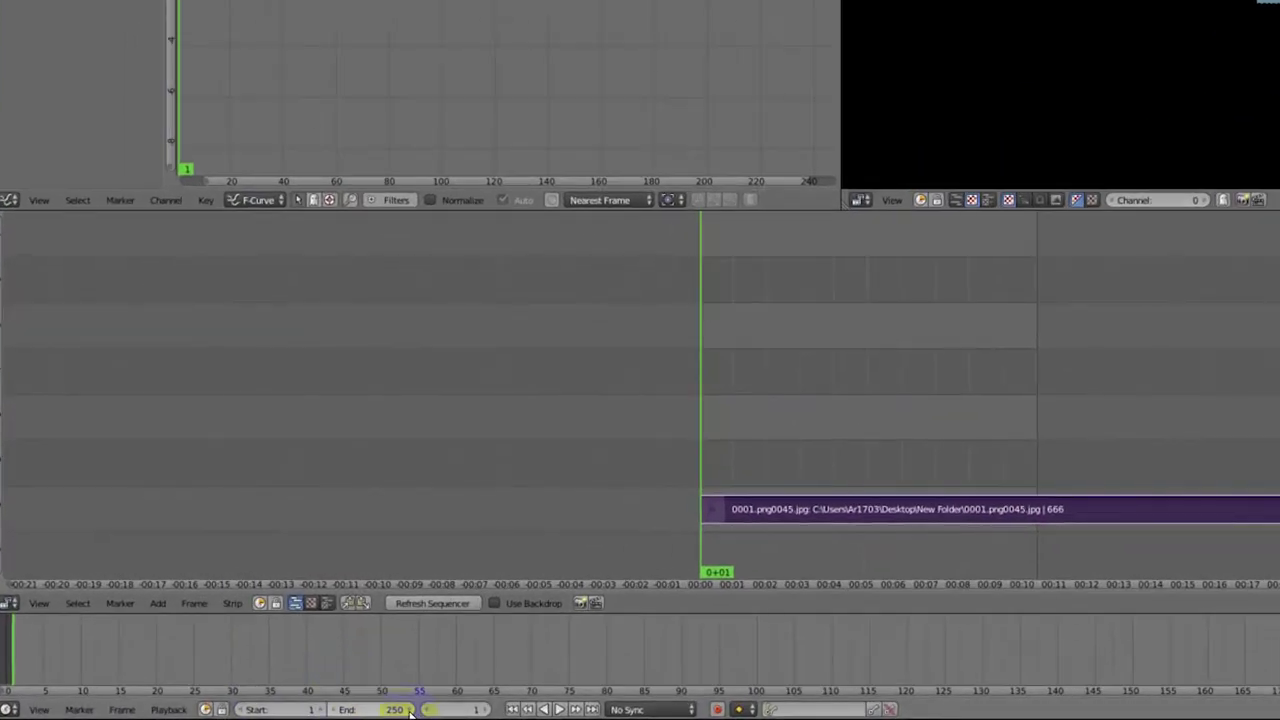
left_click_drag(400, 709, 726, 700)
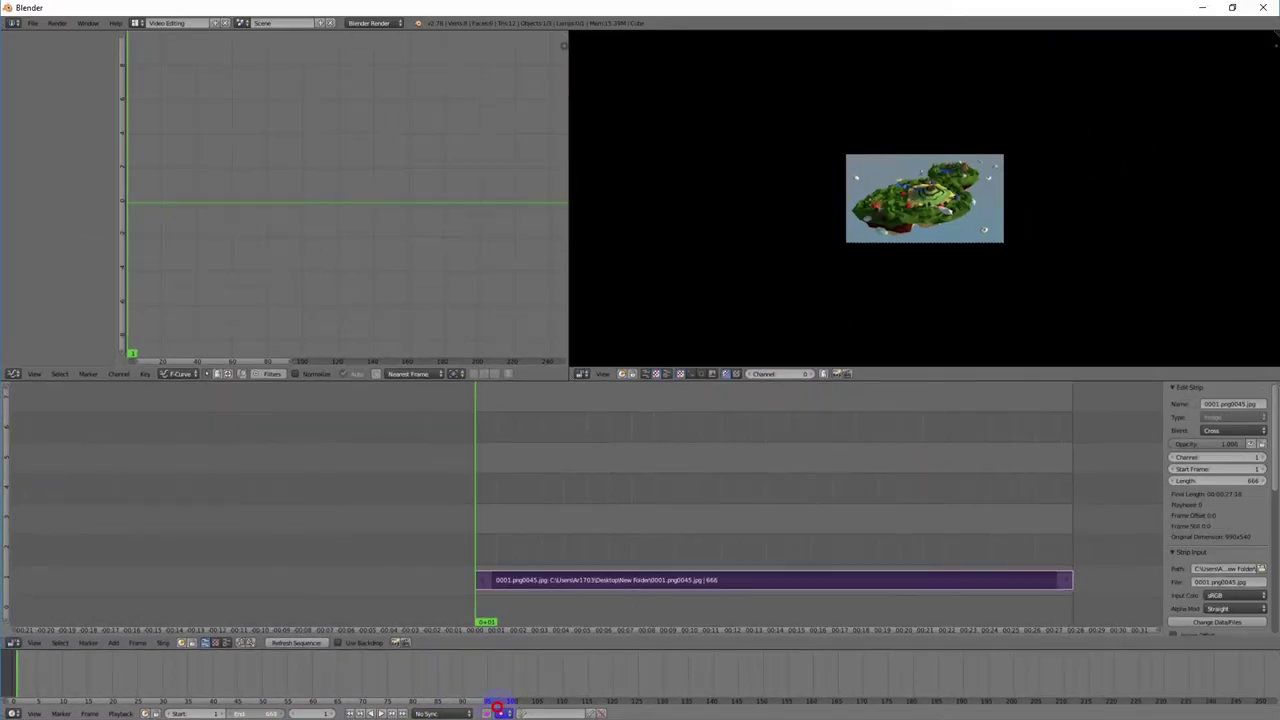
left_click_drag(497, 708, 495, 708)
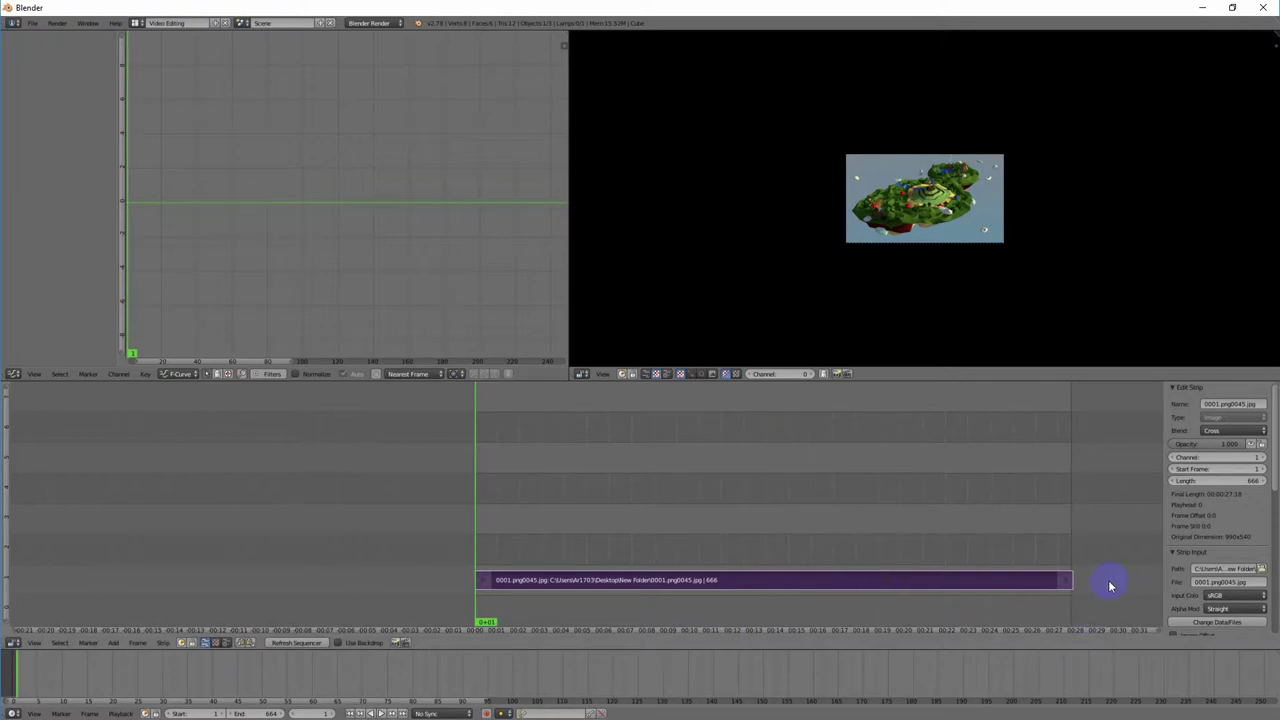
Step: Preview the image strip at several points in the sequencer, then play the animation briefly and stop it
left_click(558, 395)
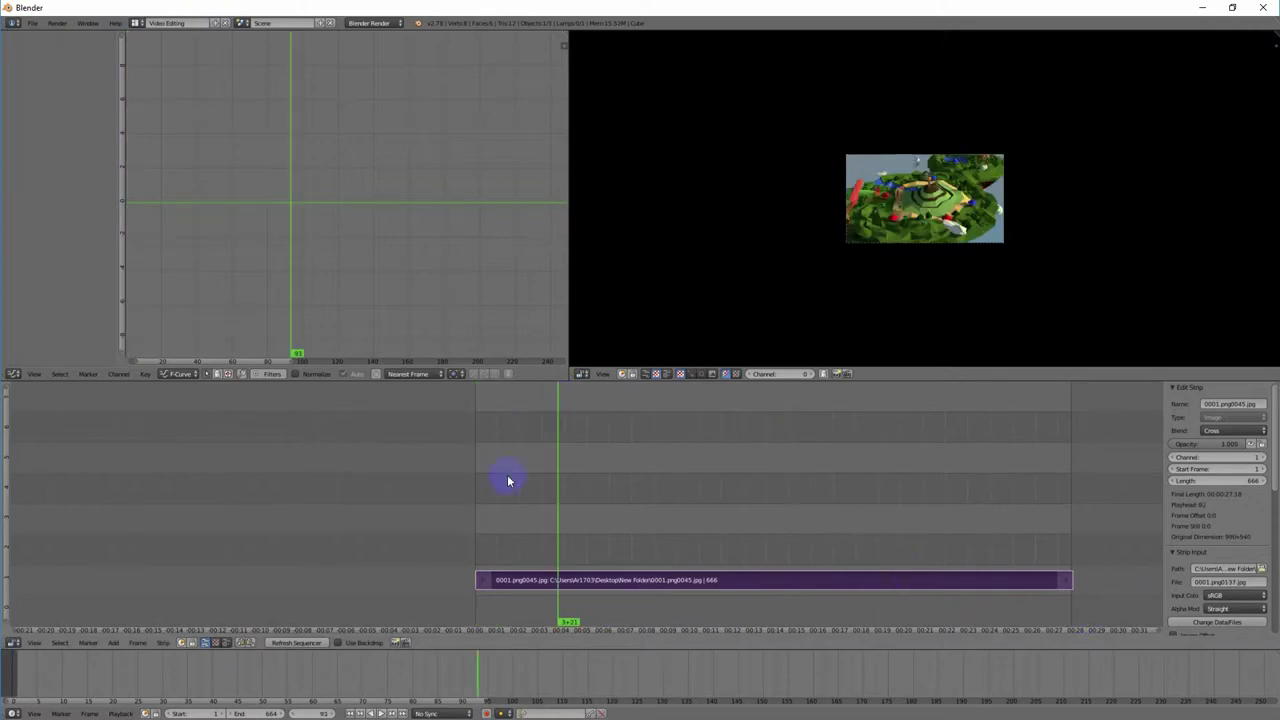
left_click(811, 483)
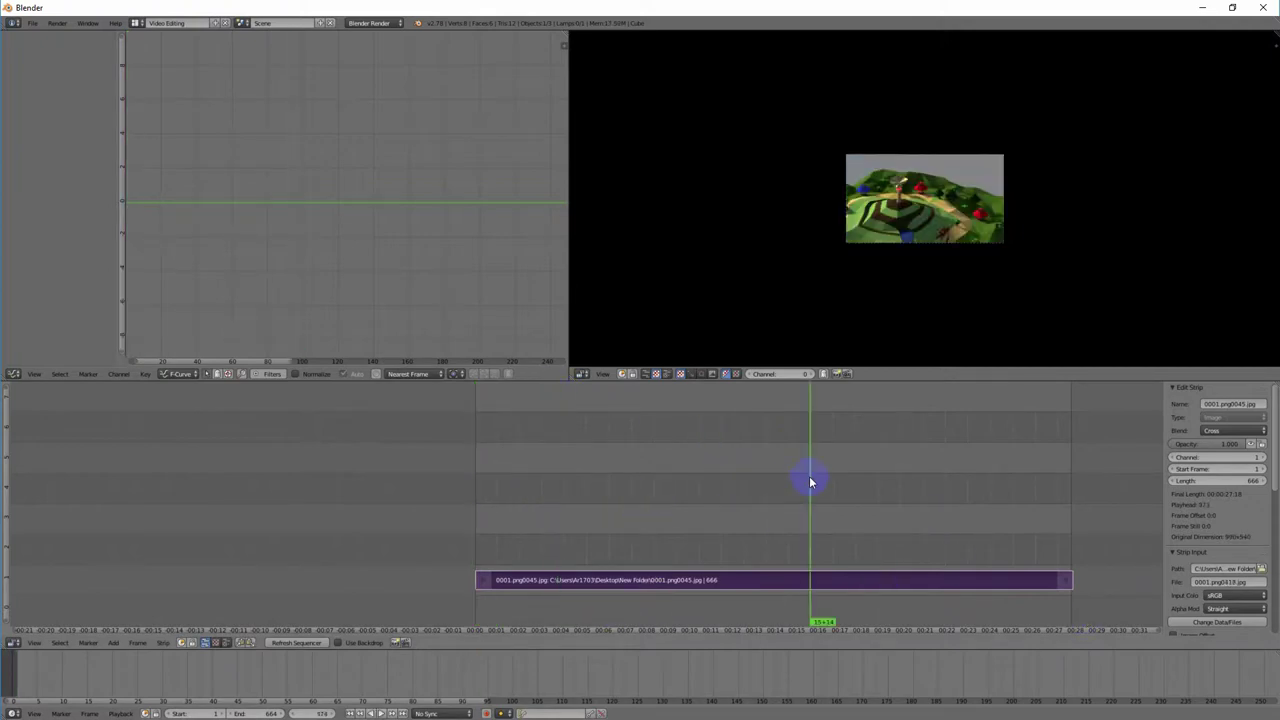
left_click(965, 482)
left_click(886, 491)
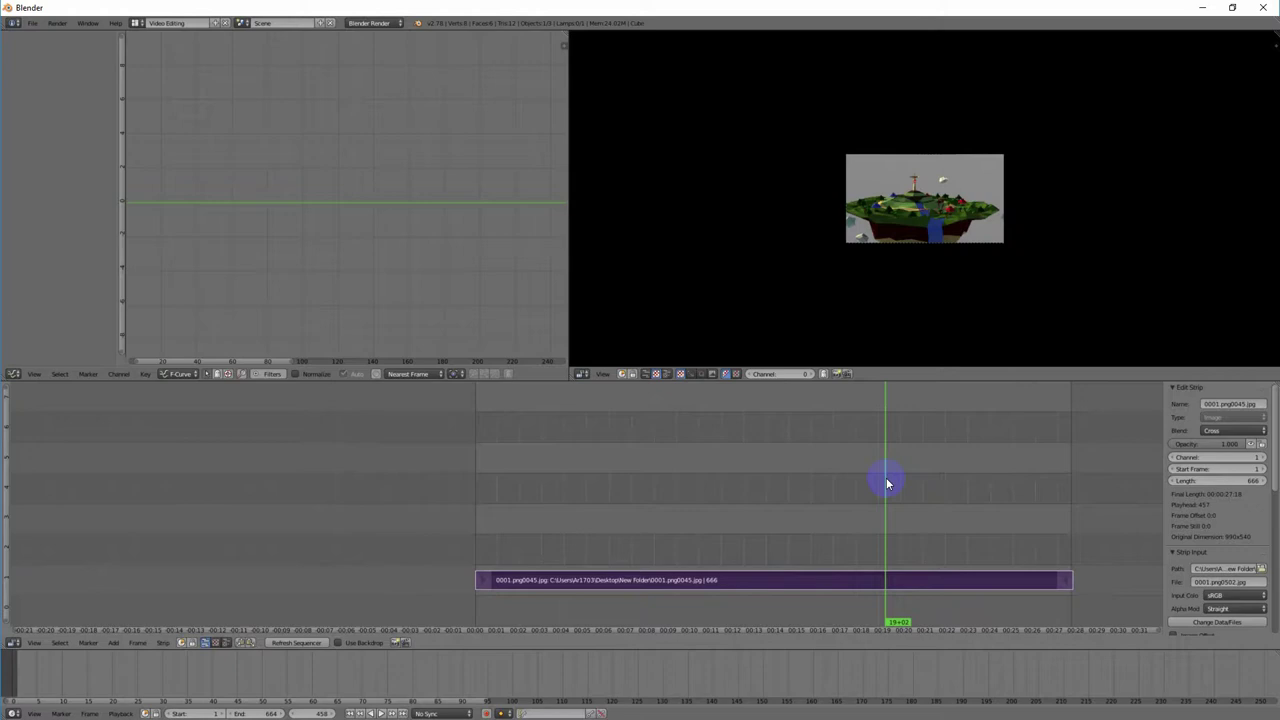
key("alt+a")
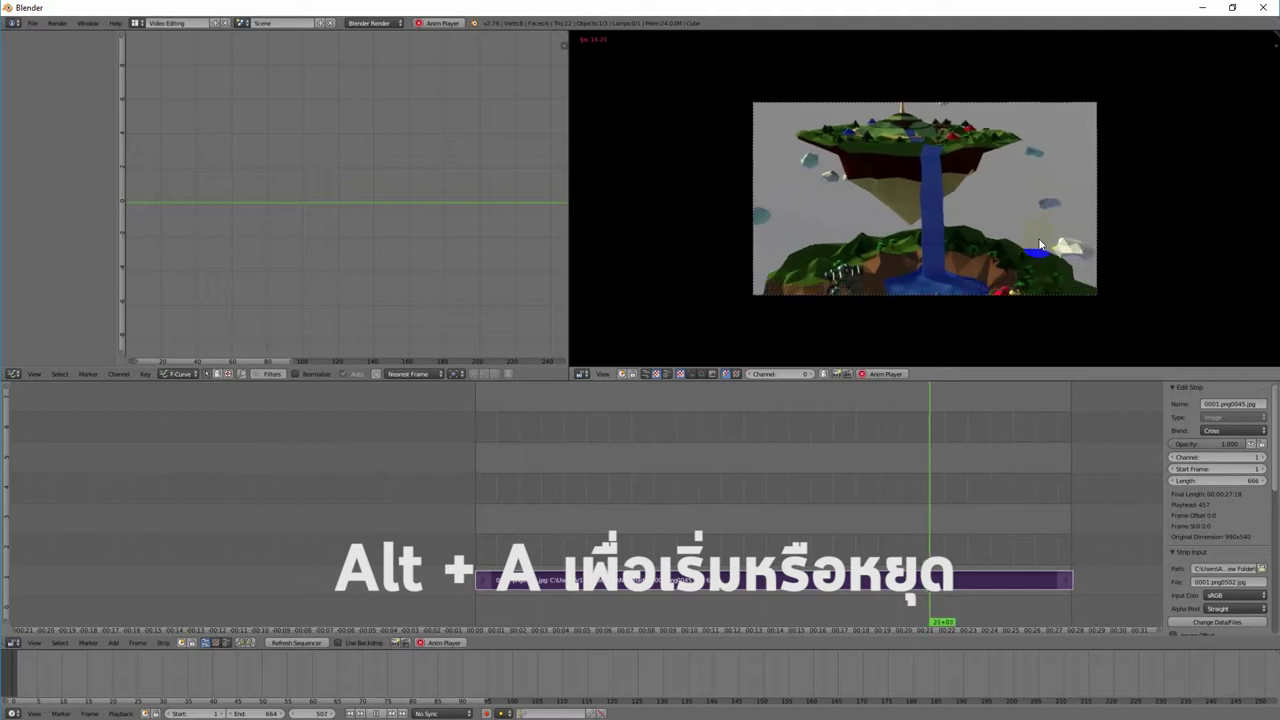
key("alt+a")
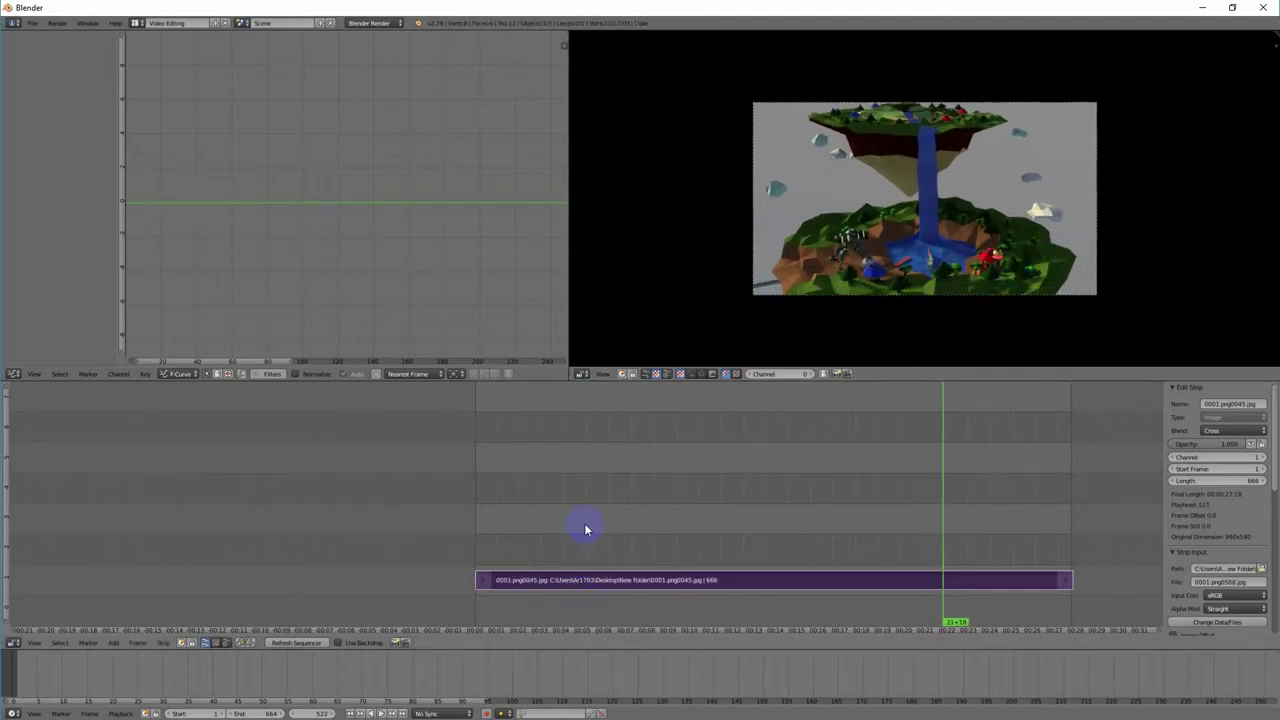
Step: Hard-cut the image strip at frame 152
left_click(611, 434)
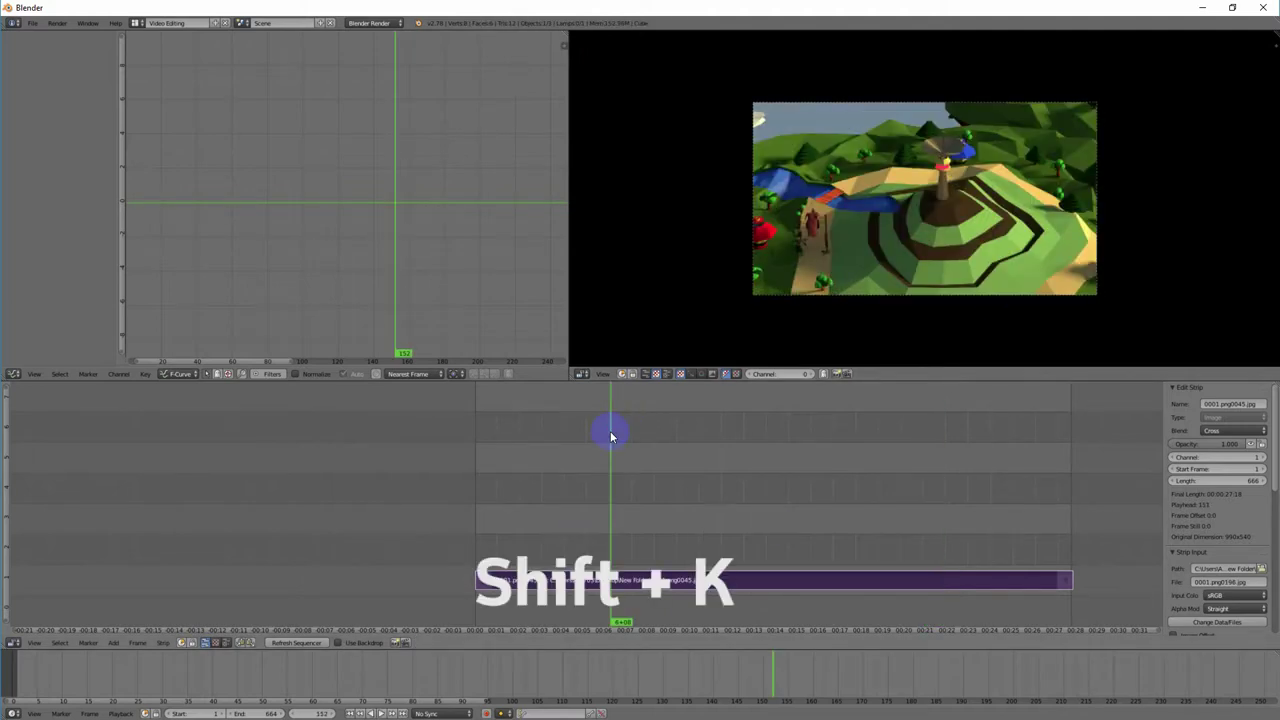
key("shift+k")
left_click_drag(661, 530, 671, 580)
left_click(567, 590)
right_click(616, 580)
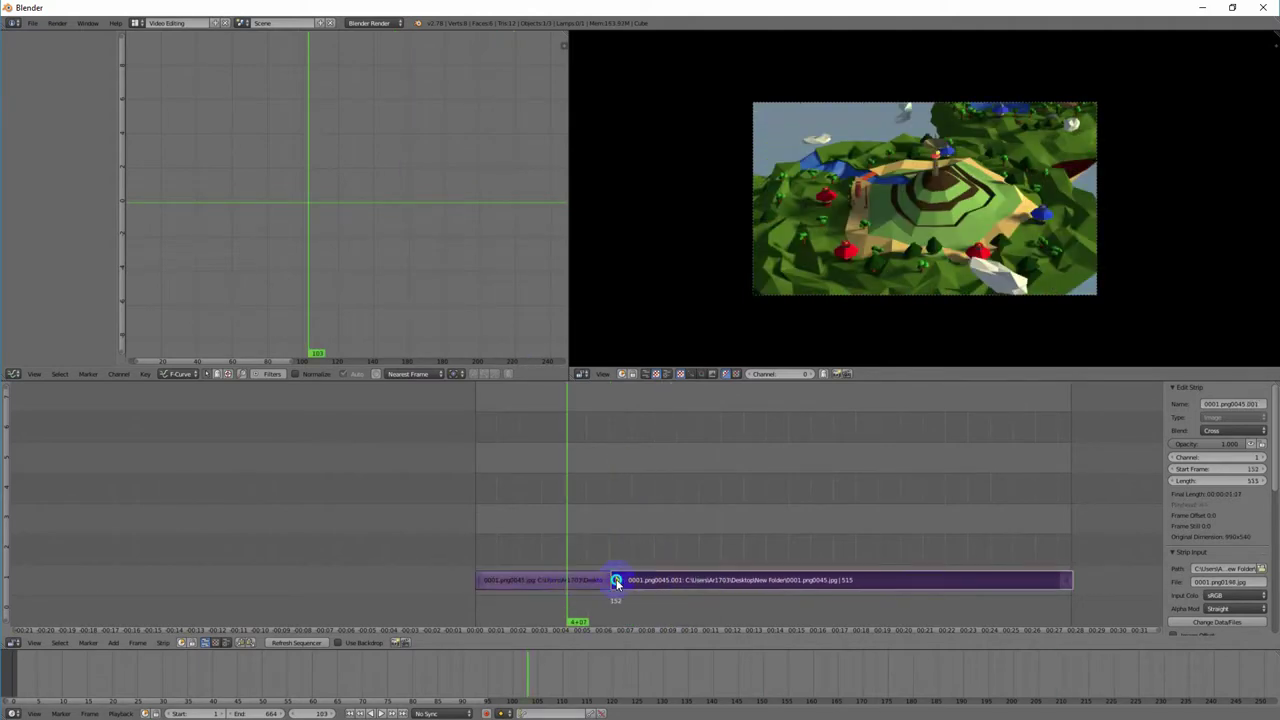
right_click(587, 582)
right_click(665, 581)
Step: Delete the shorter strip piece that precedes the cut
right_click(575, 582)
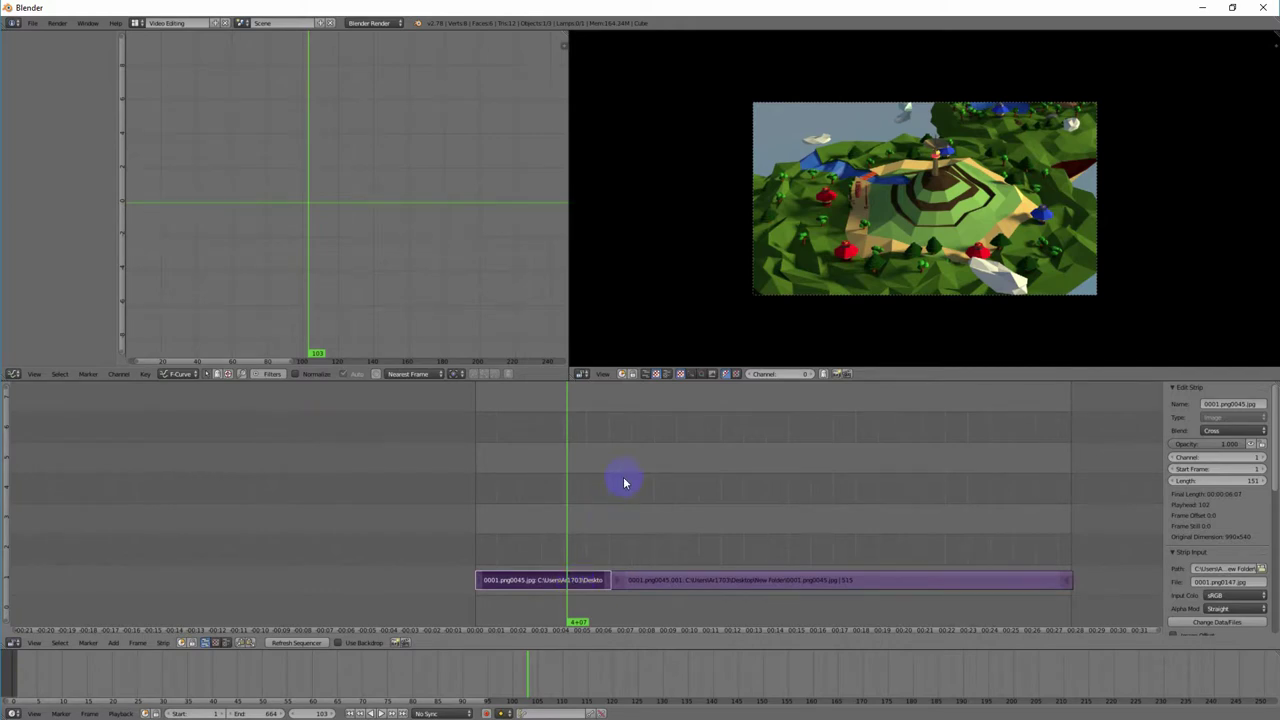
key("x")
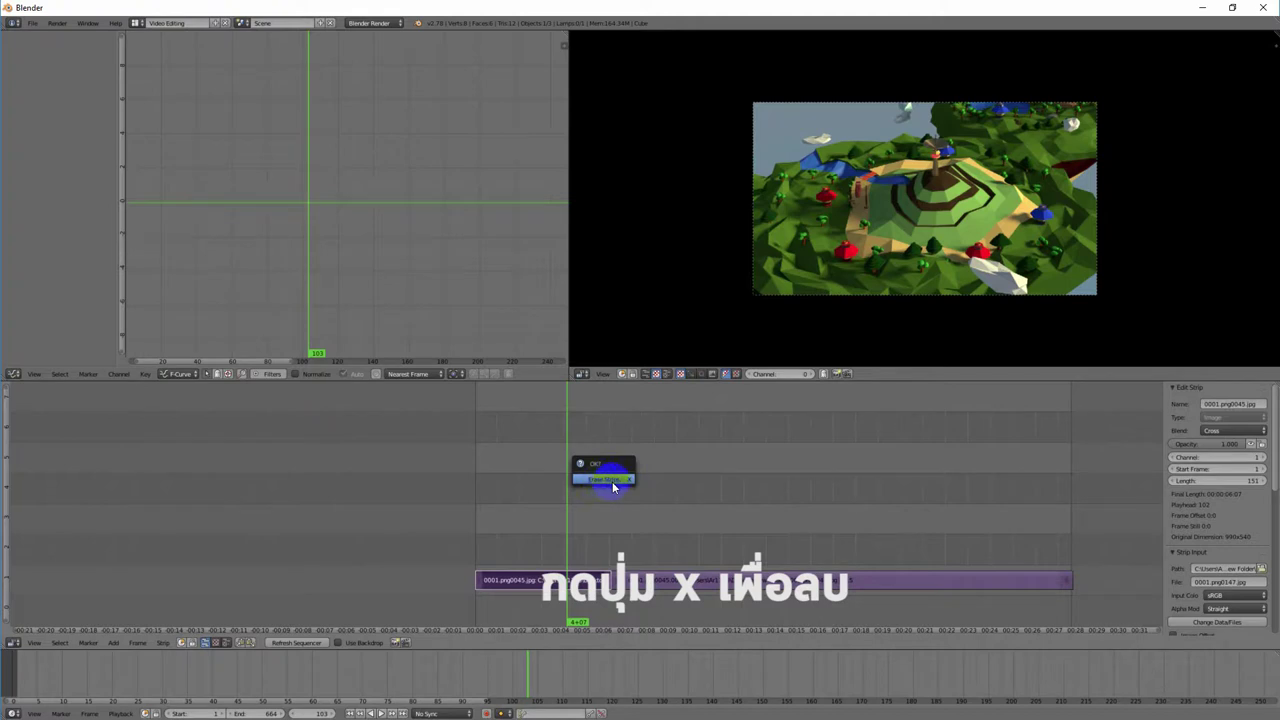
left_click(612, 483)
Step: Move the remaining image strip to channel 2 with its start at frame 3
left_click(671, 584)
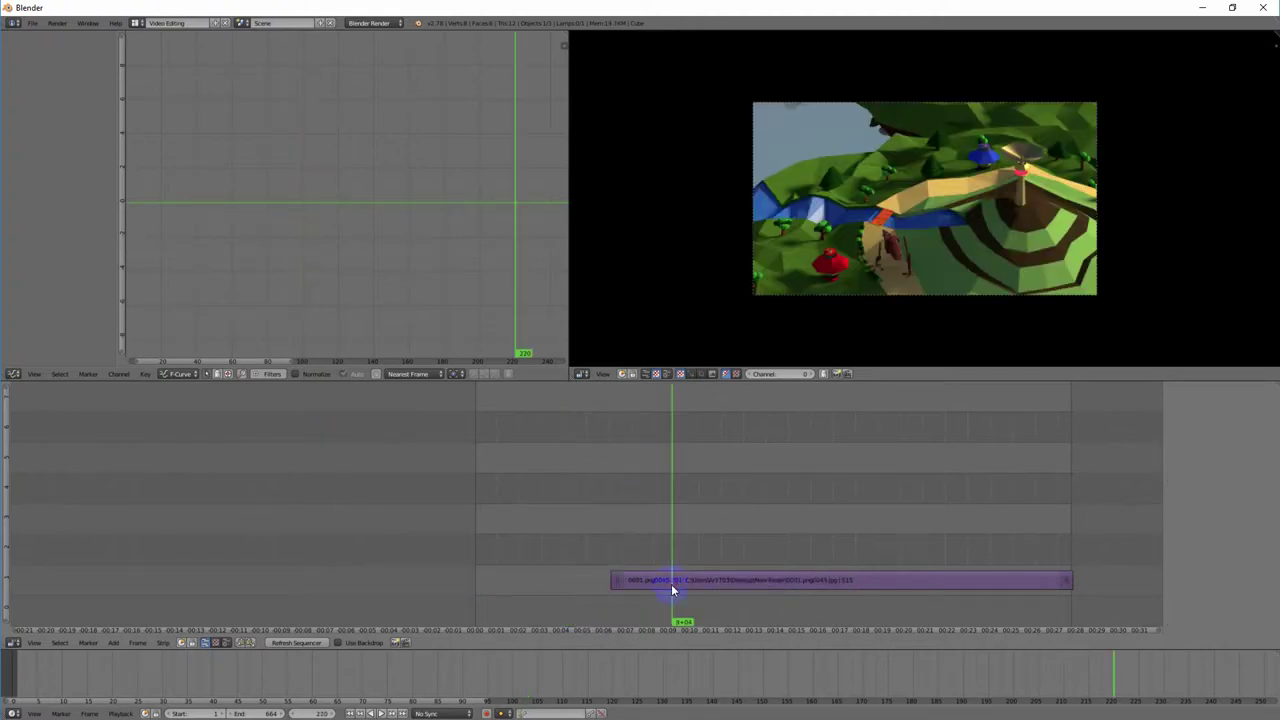
right_click(756, 586)
right_click_drag(832, 585, 733, 540)
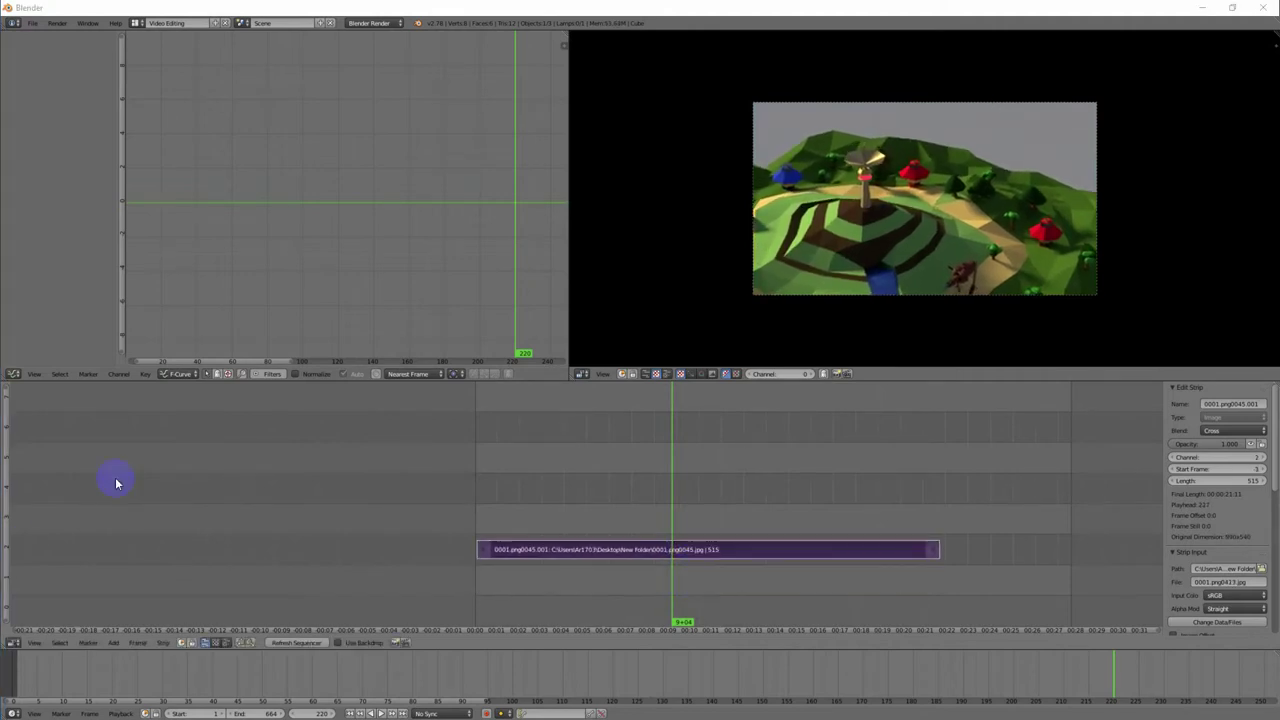
Step: Change the Graph Editor area to the Properties editor
left_click(13, 374)
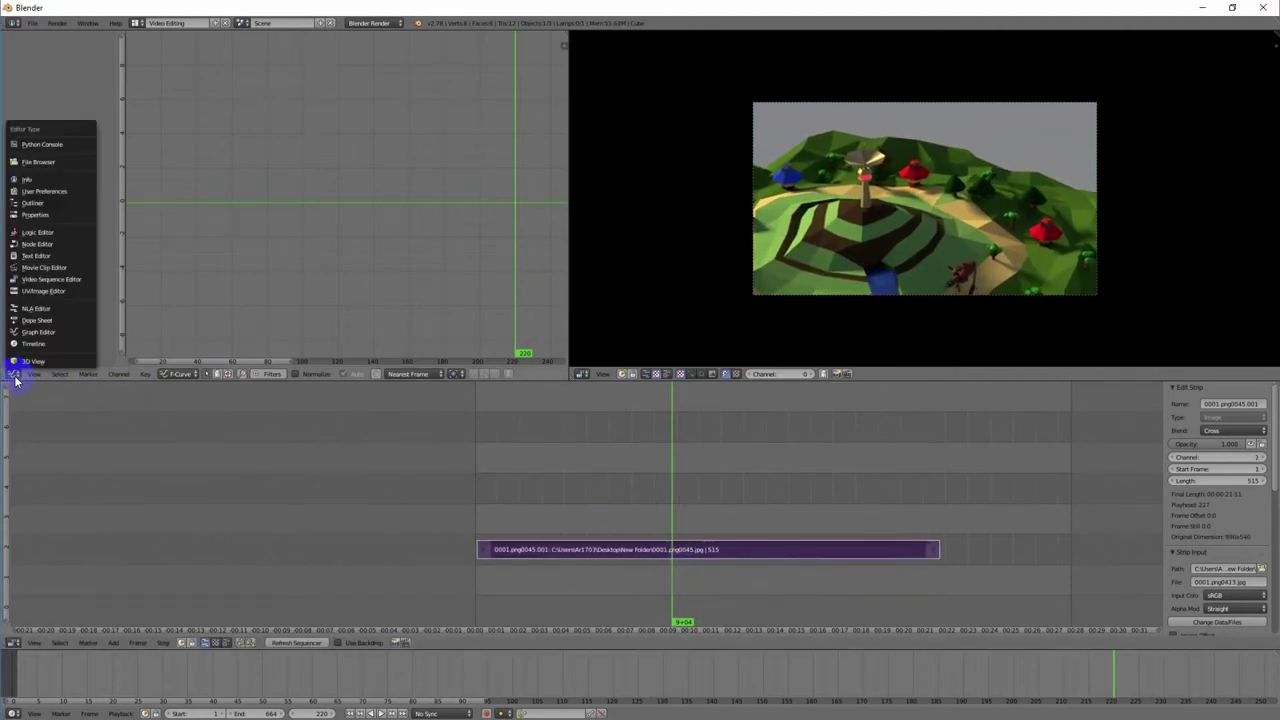
left_click(13, 374)
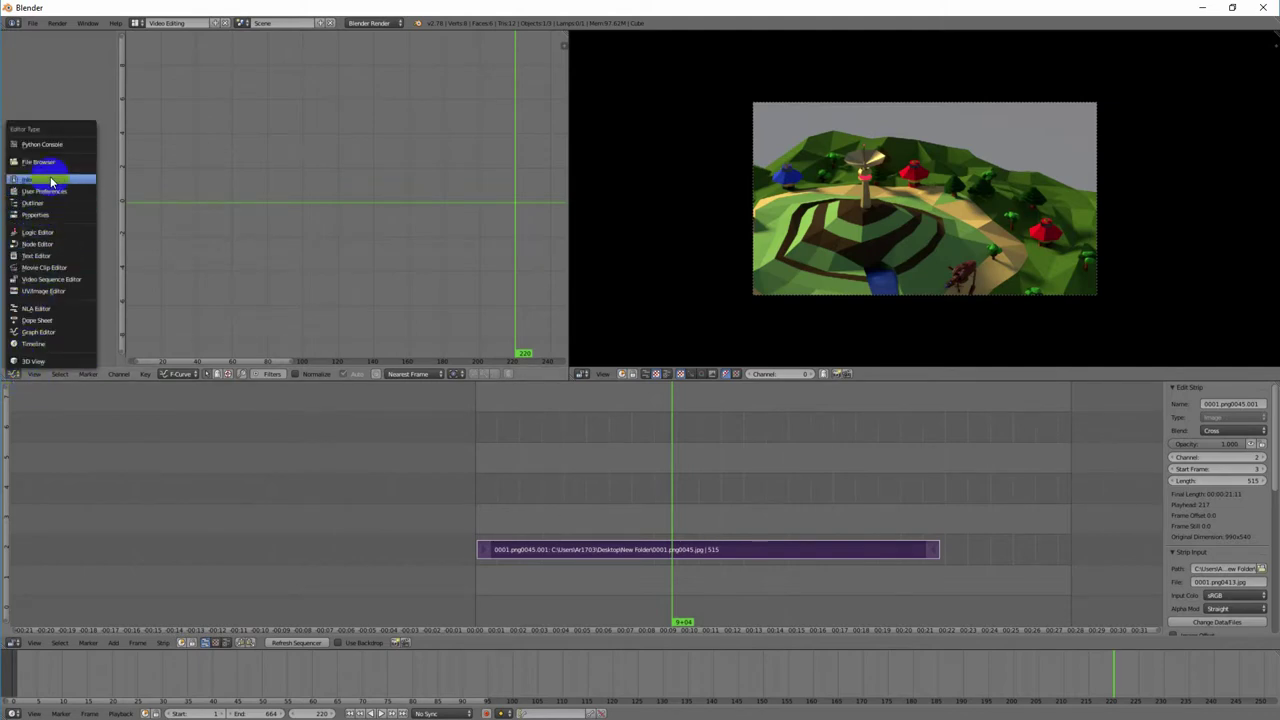
left_click(36, 214)
Step: Set the render output folder to the Desktop
left_click_drag(571, 194, 581, 313)
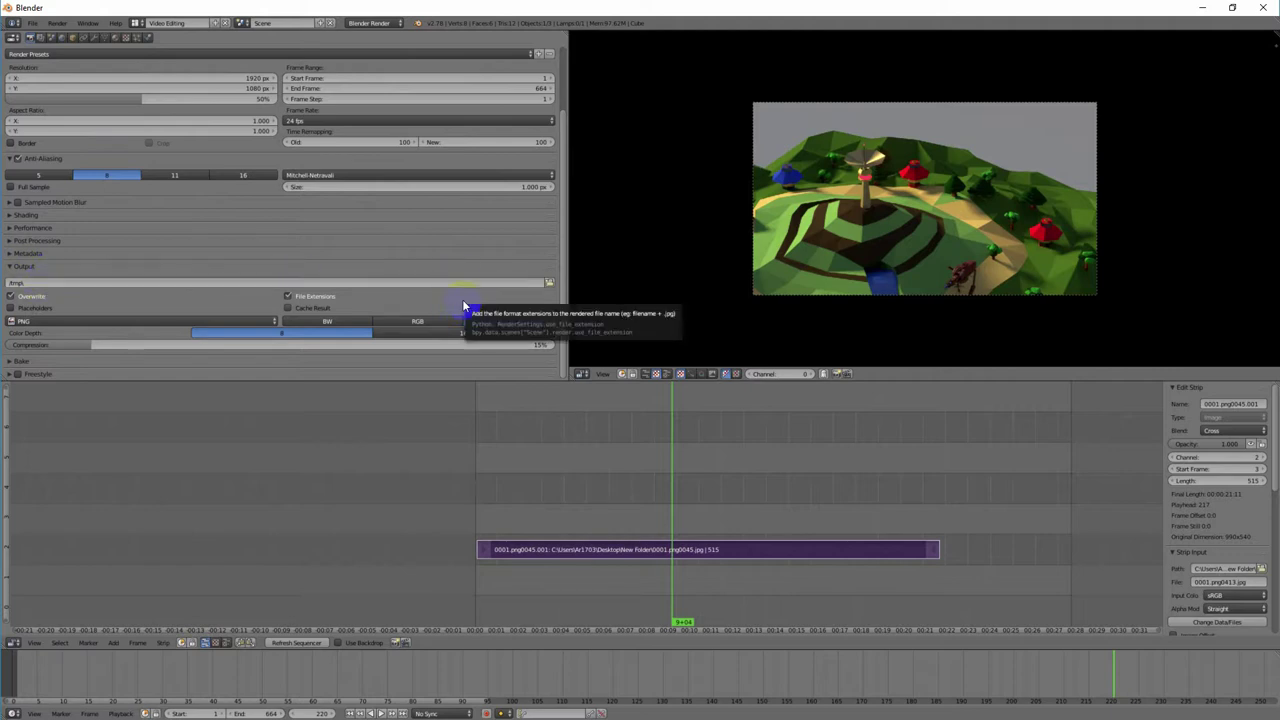
left_click(549, 284)
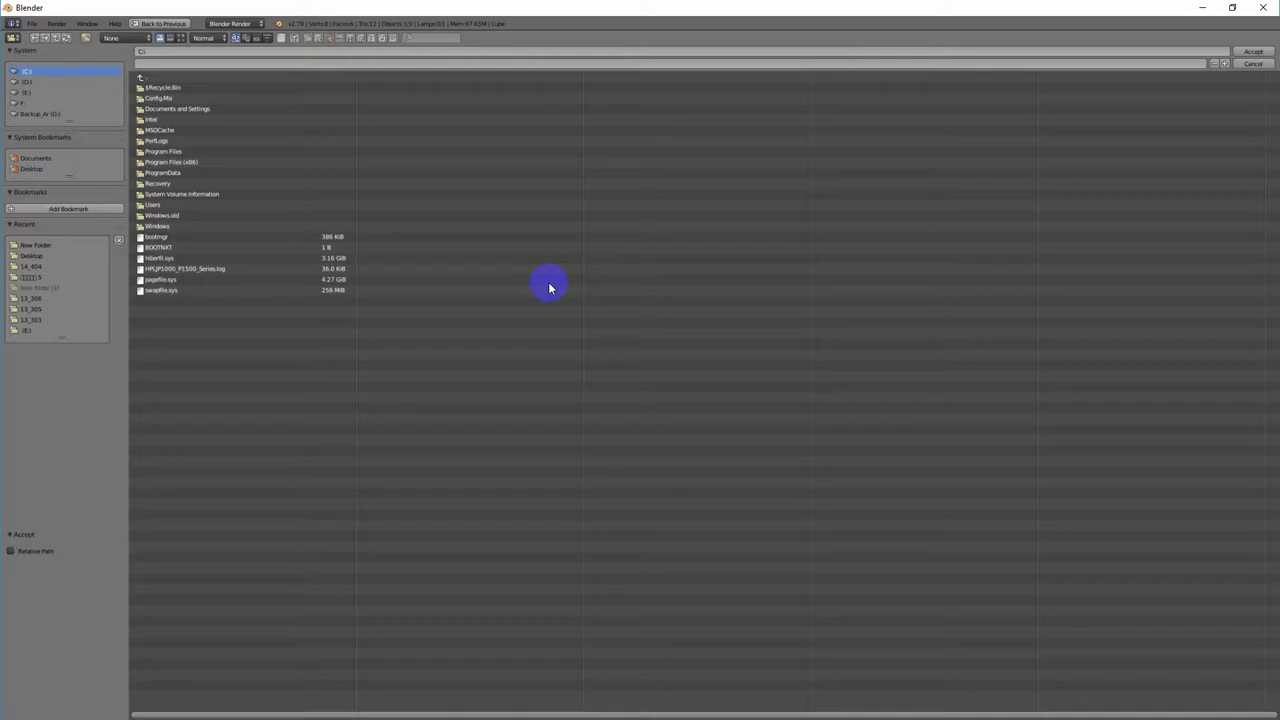
left_click(40, 169)
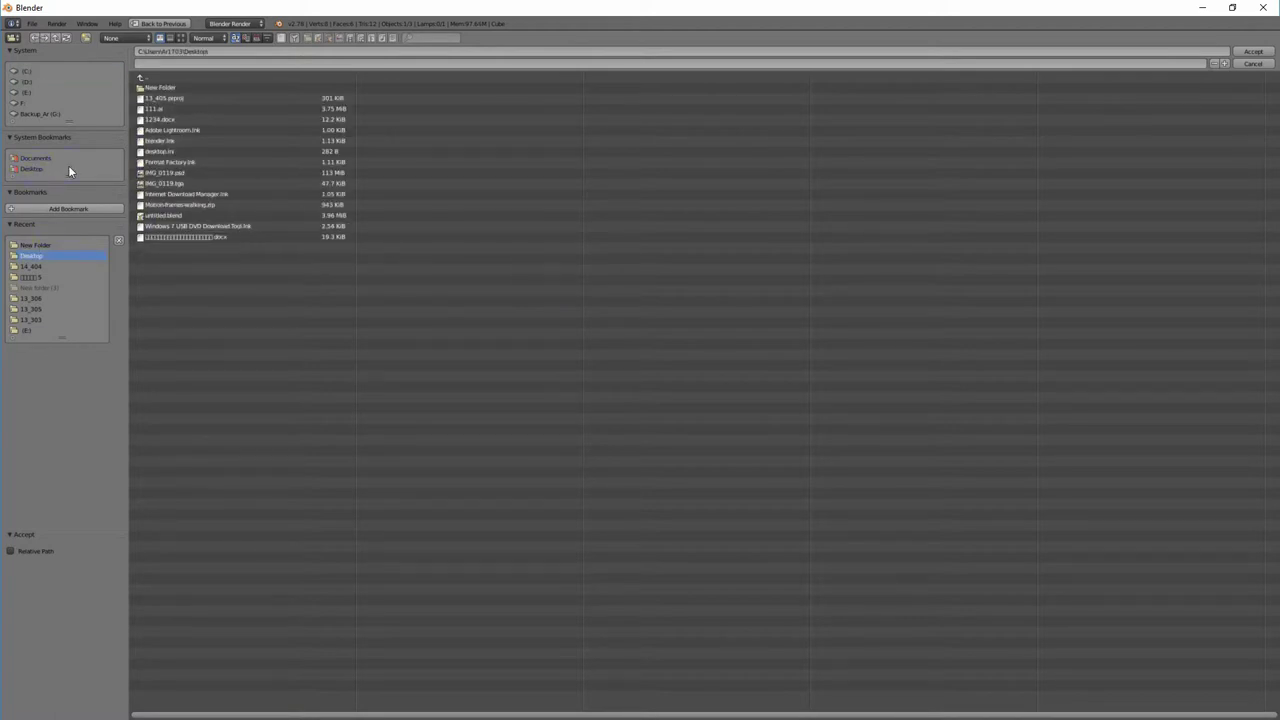
left_click(1253, 51)
Step: Set the render output file format to AVI JPEG
scroll(211, 284, "down", 3)
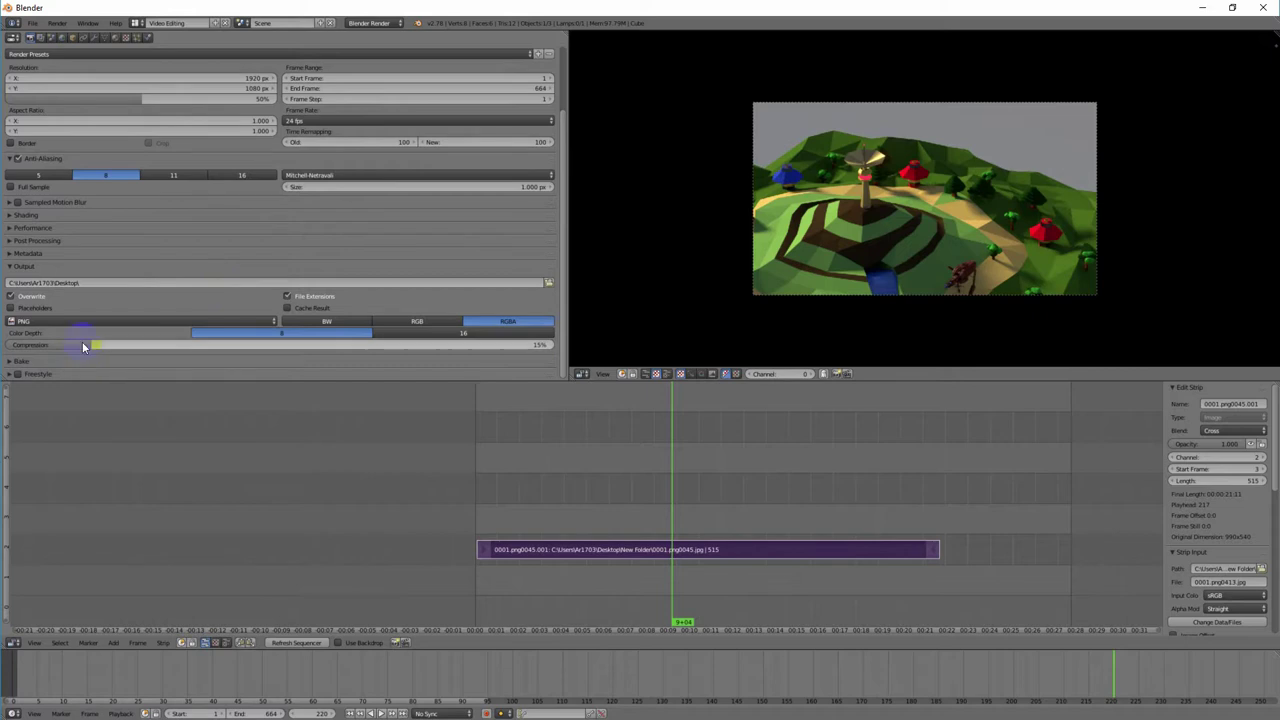
left_click(86, 320)
left_click(181, 241)
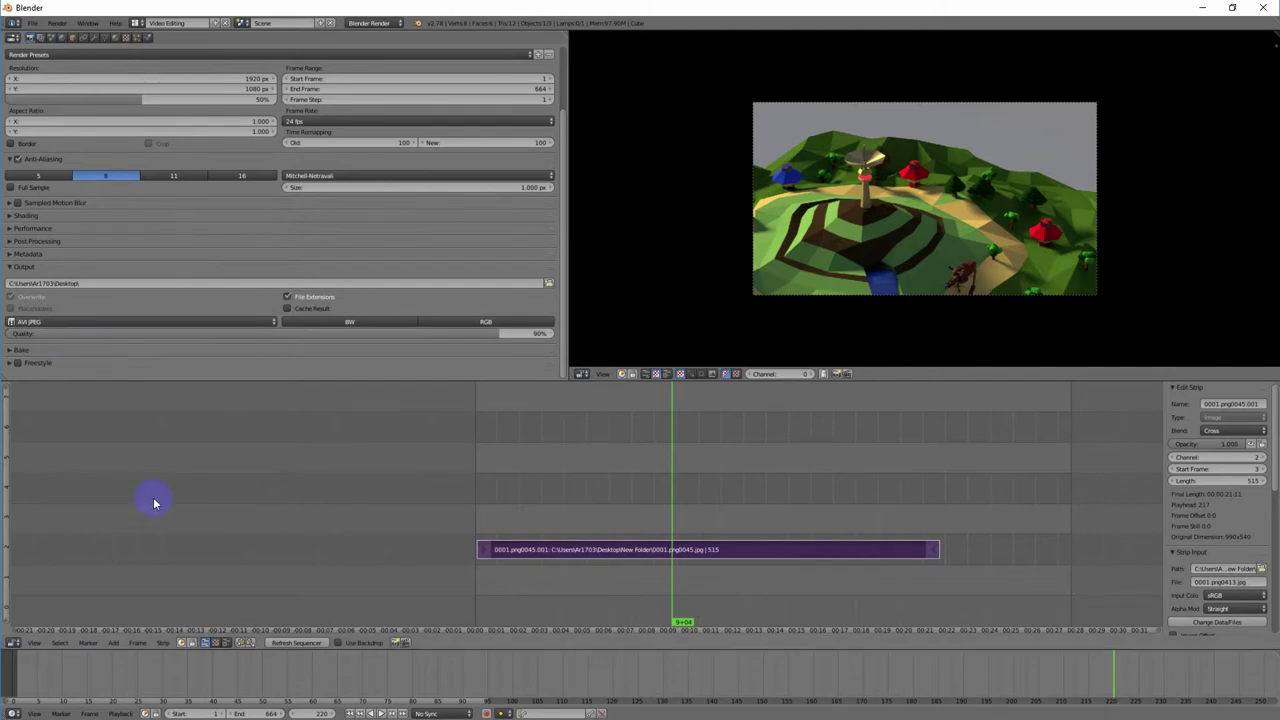
Step: Render the sequence as an animation and follow its progress across the full timeline
scroll(565, 268, "up", 3)
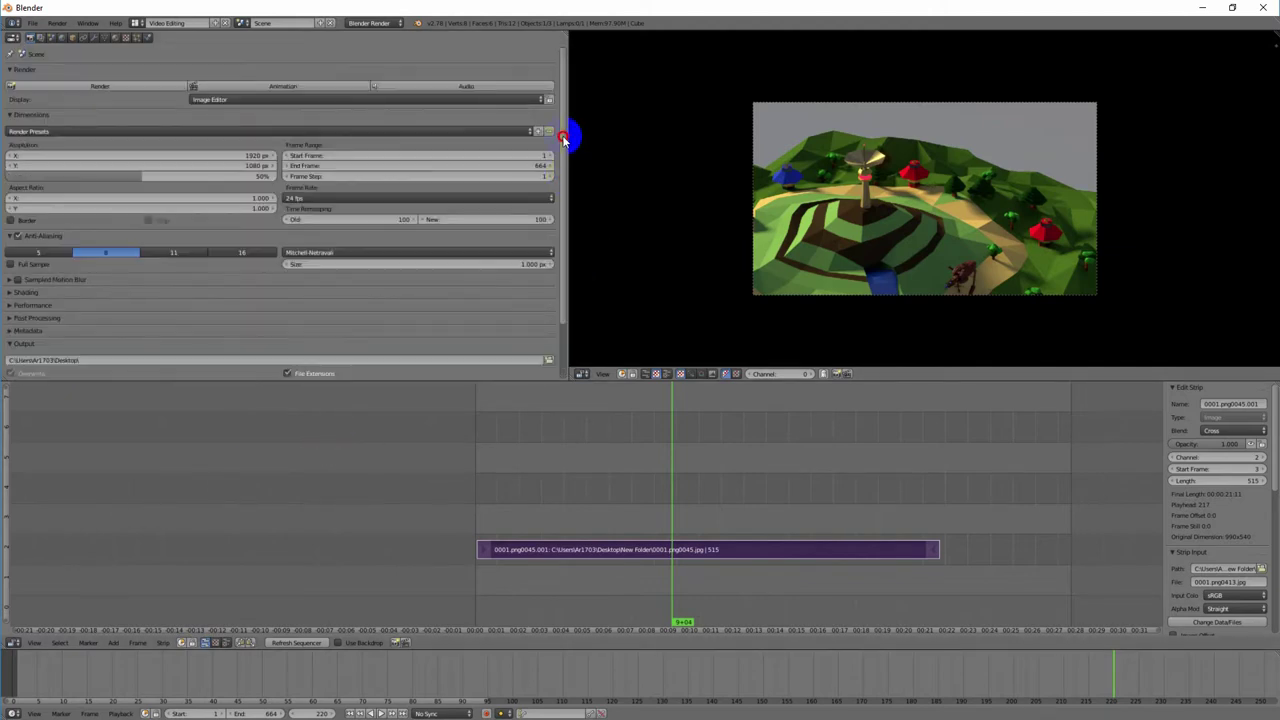
left_click(313, 86)
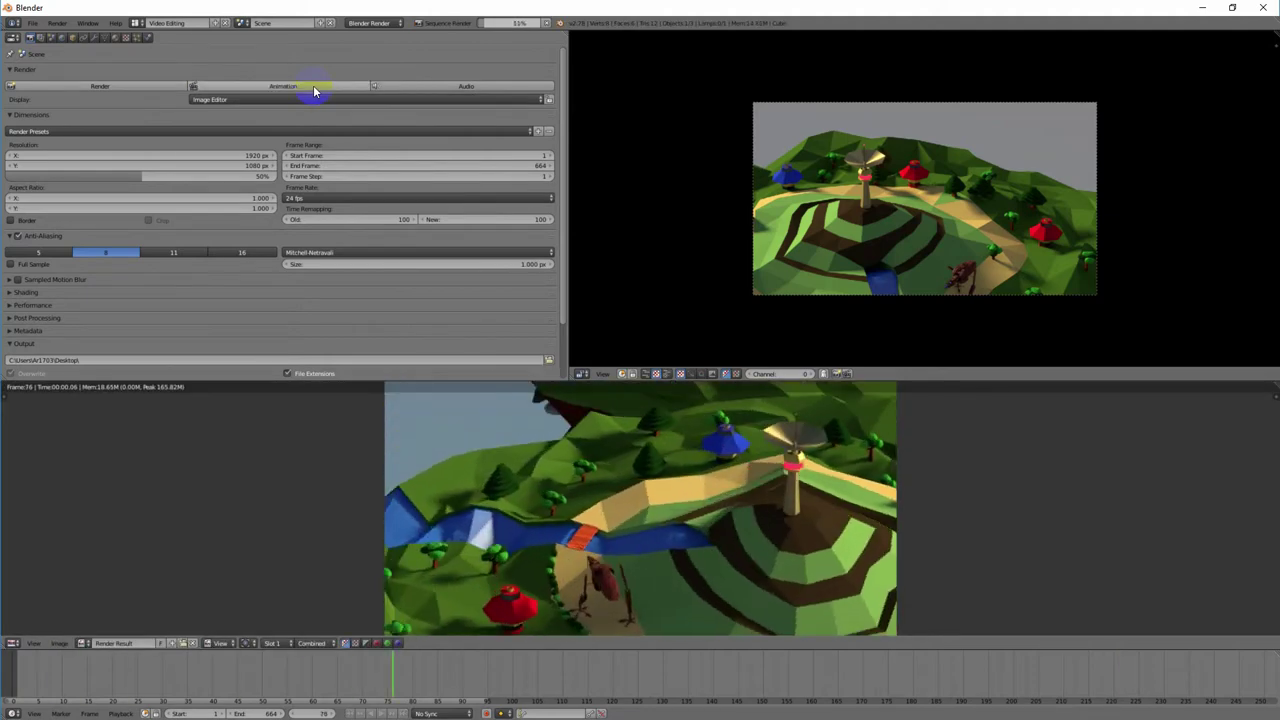
scroll(942, 683, "down", 5)
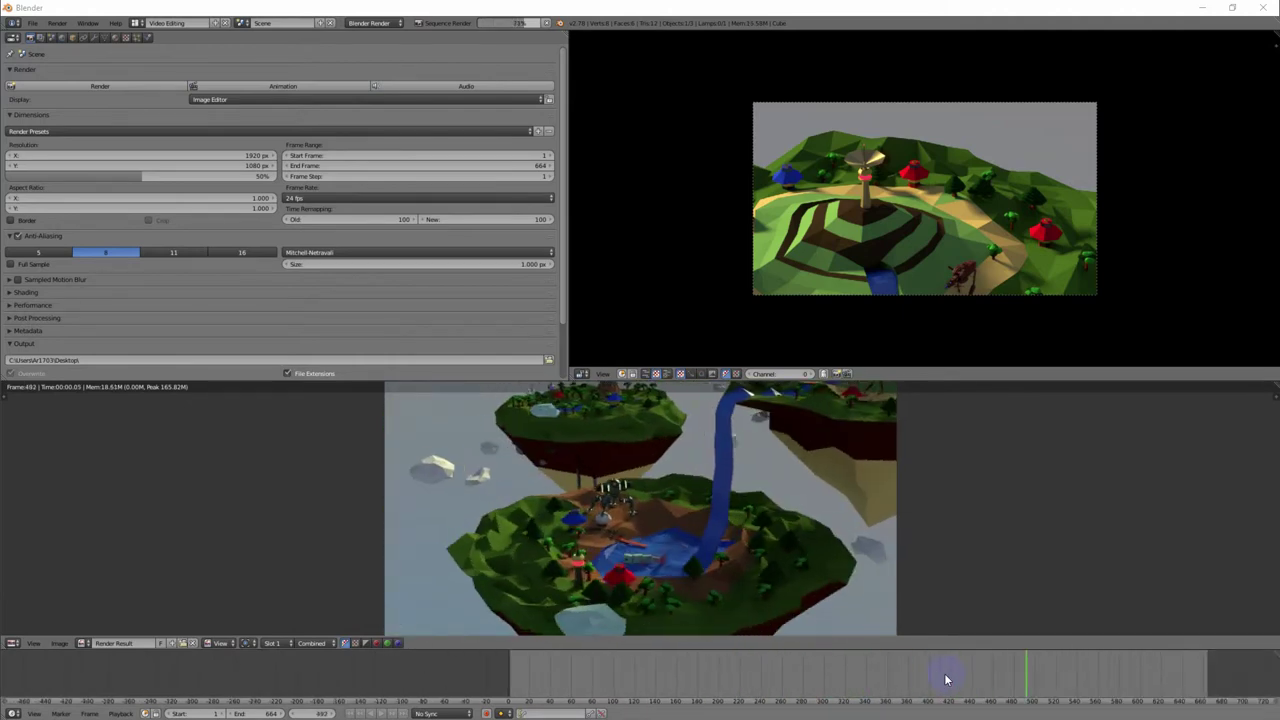
Step: Close the render view and delete the image sequence strip from the sequencer
key("Escape")
key("Escape")
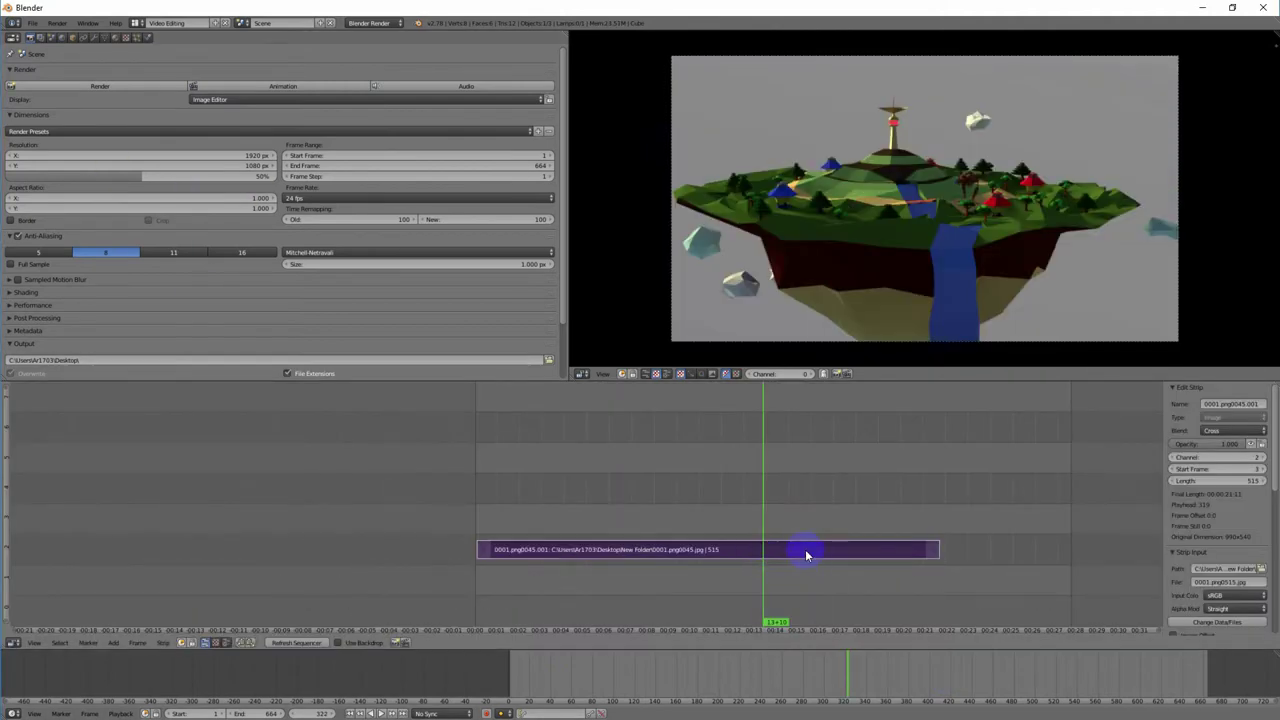
key("x")
left_click(789, 551)
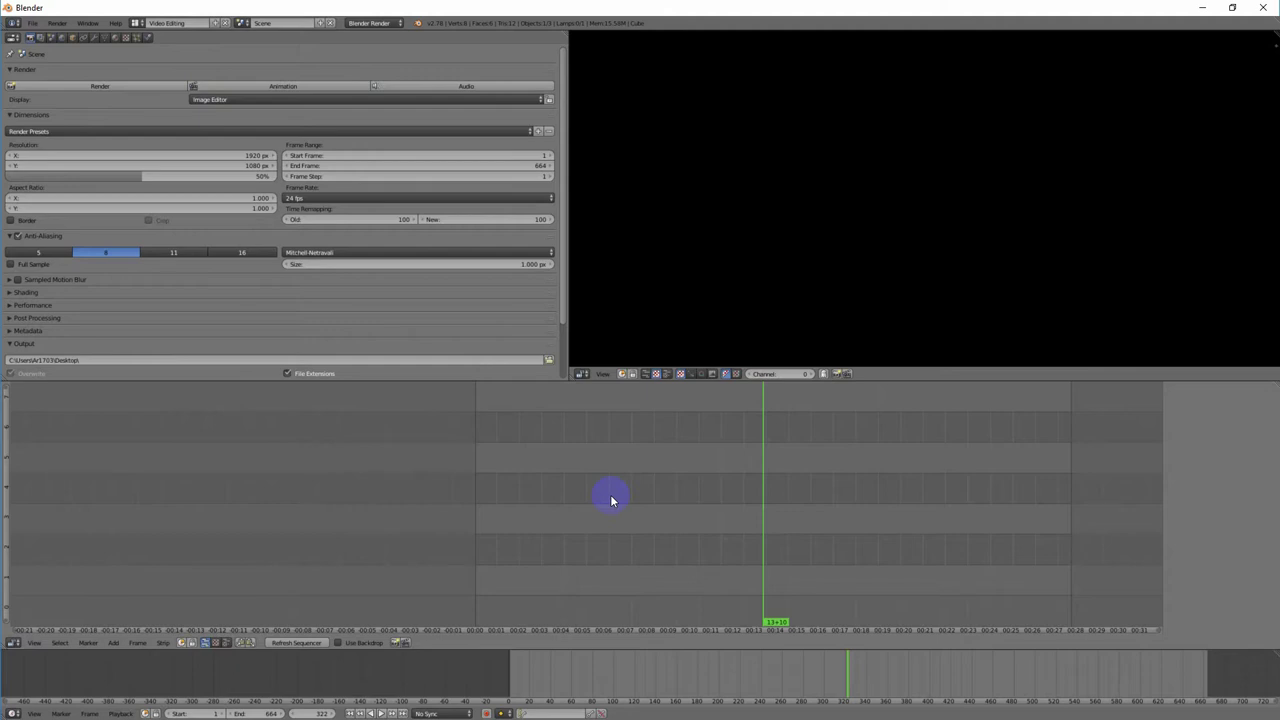
Step: Return to the start of the timeline and add the rendered movie 0001-0664.avi from the Desktop as a movie strip
key("shift+Left")
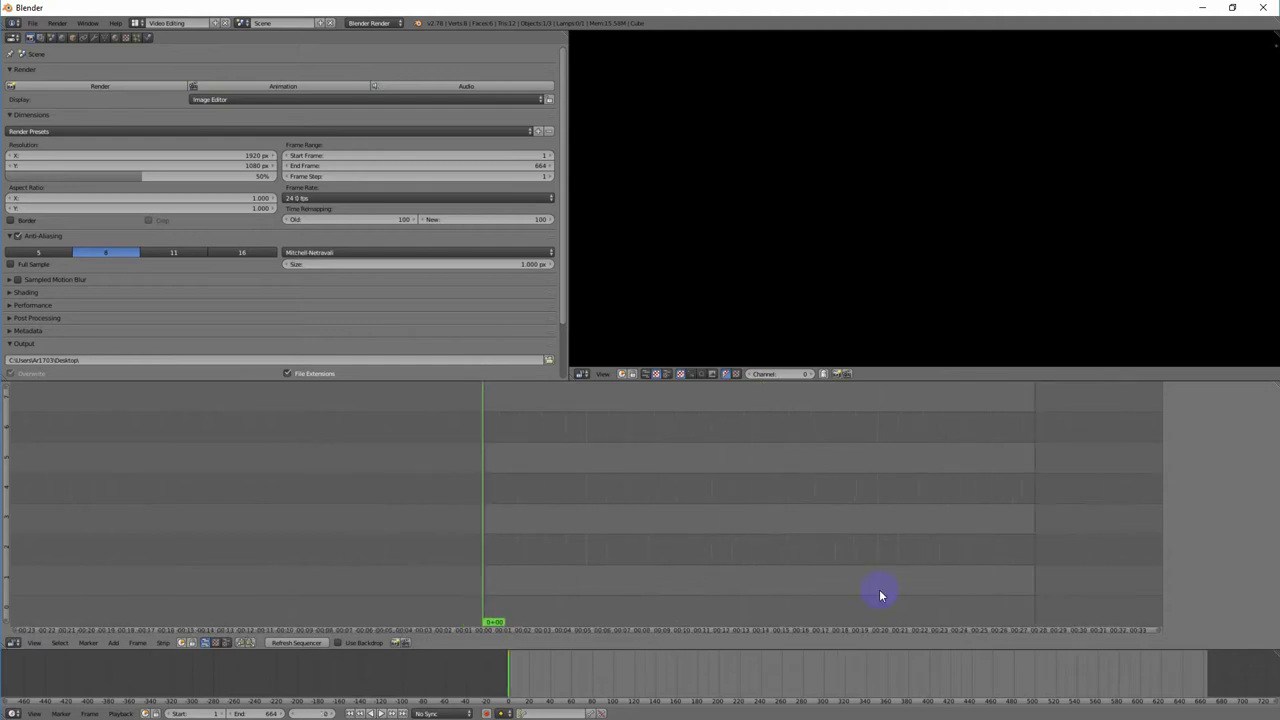
left_click(114, 26)
key("shift+a")
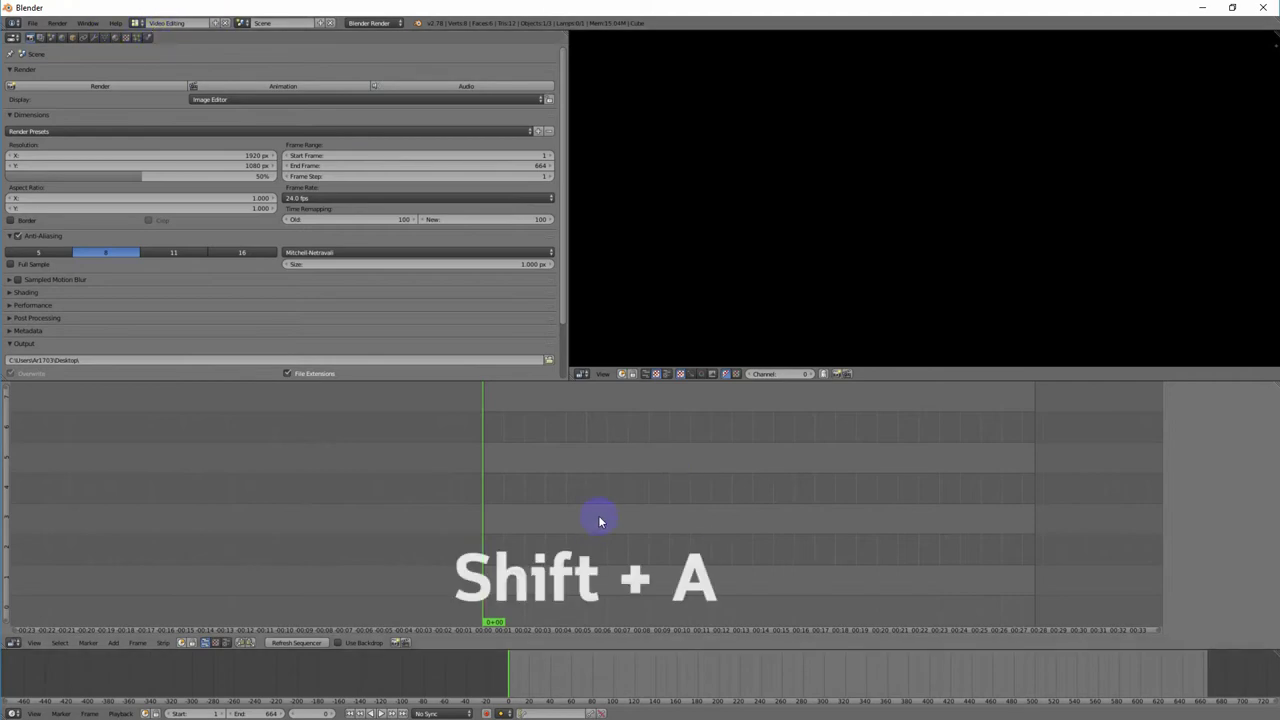
left_click(598, 518)
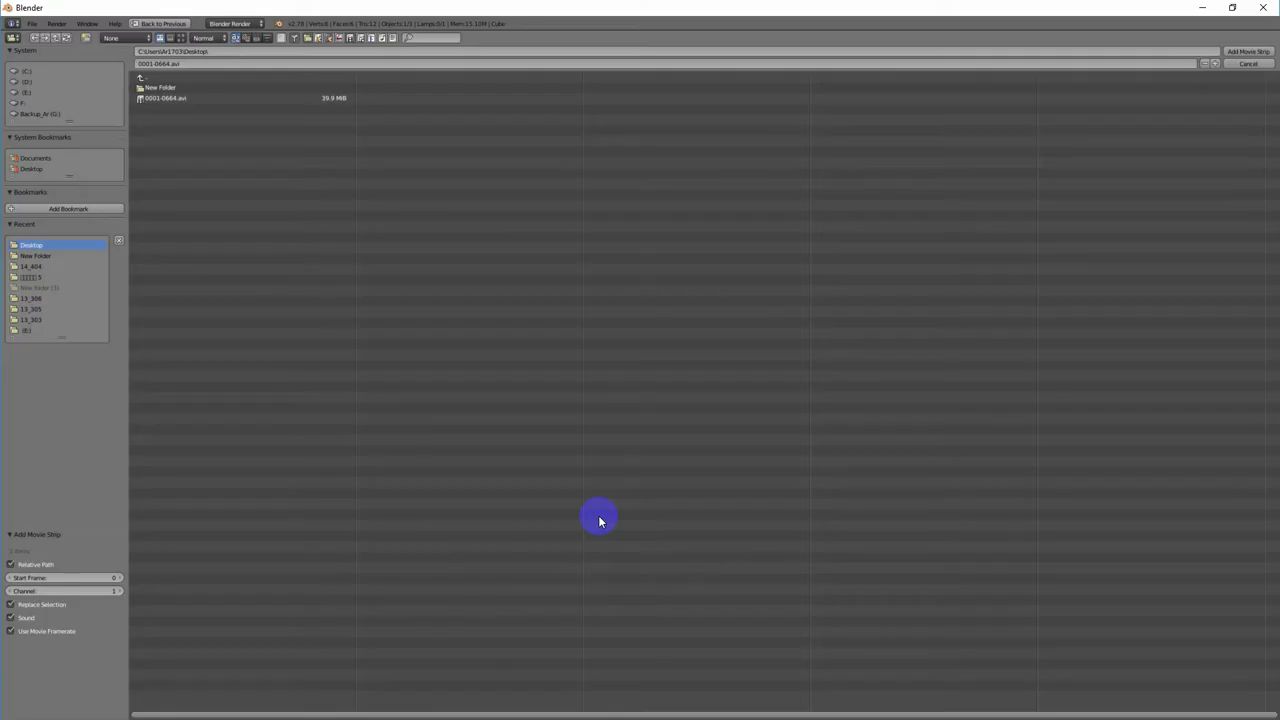
left_click(209, 100)
left_click(1248, 51)
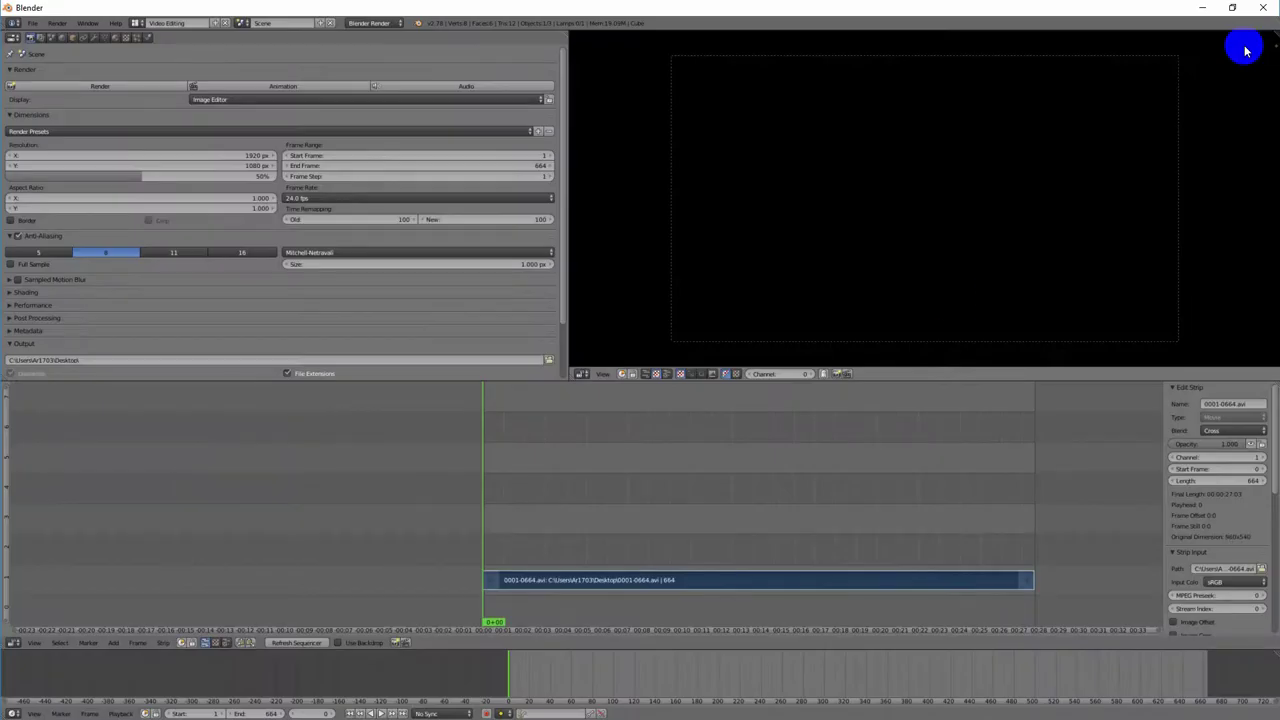
Step: Try adjusting the timeline's end frame in relation to the end of the movie strip
scroll(980, 622, "up", 5)
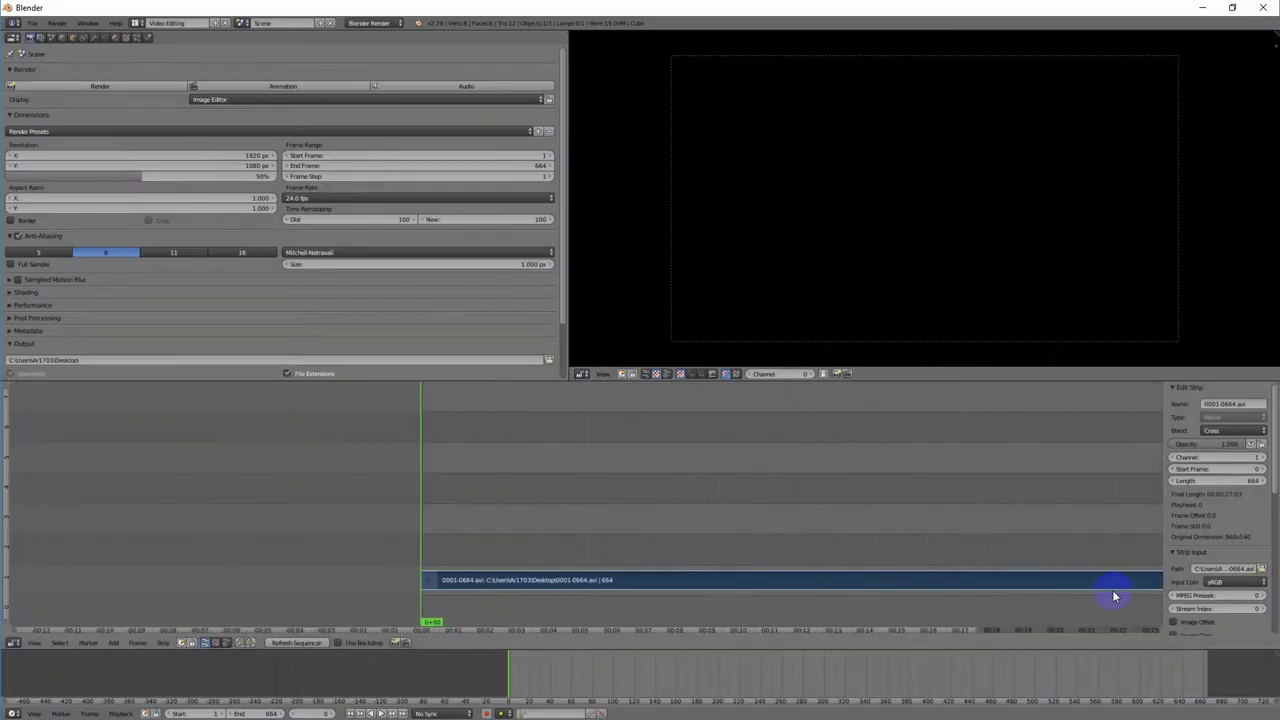
scroll(950, 600, "down", 4)
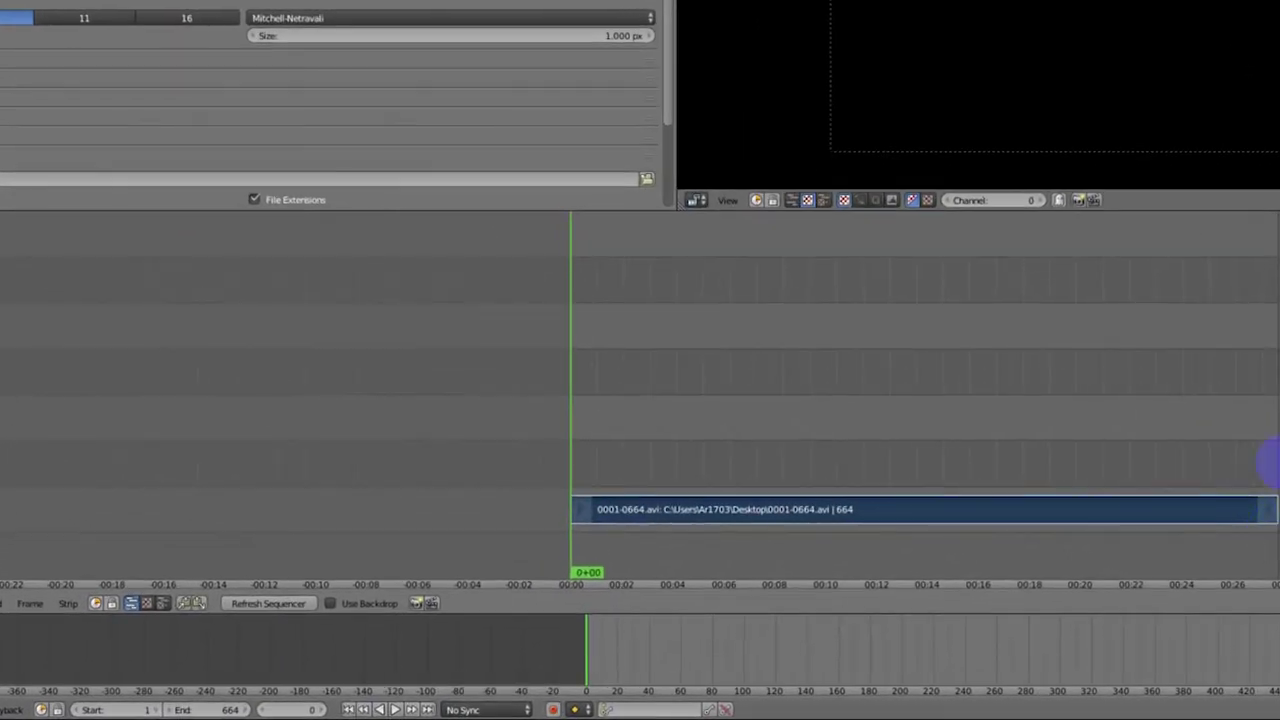
left_click_drag(230, 710, 272, 705)
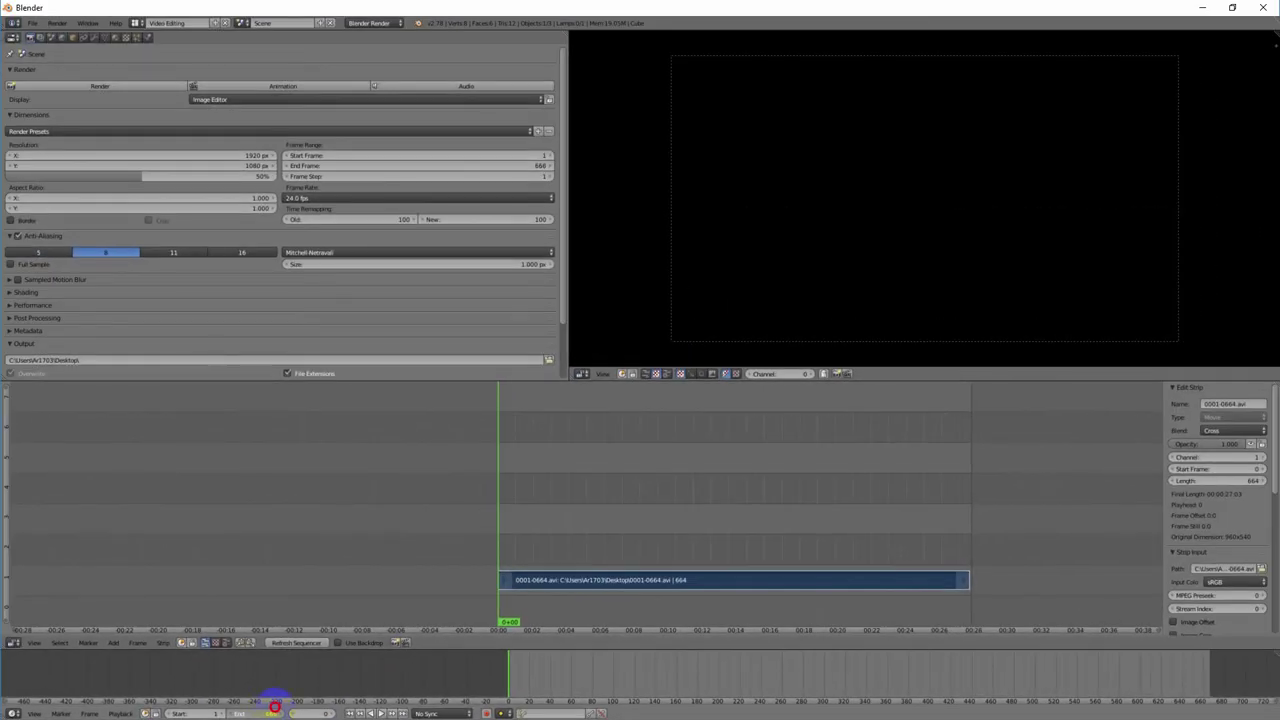
Step: Play the sequence to frame 336 and hard-cut the movie strip there
left_click_drag(600, 515, 716, 489)
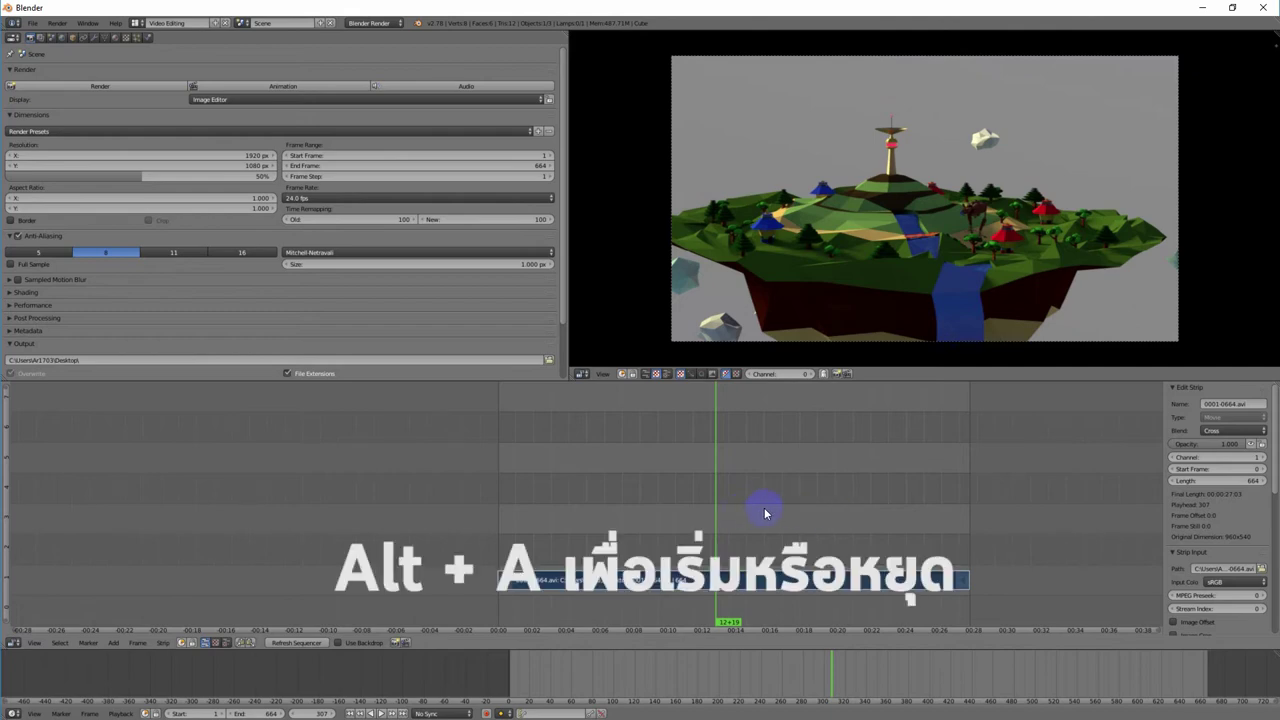
key("alt+a")
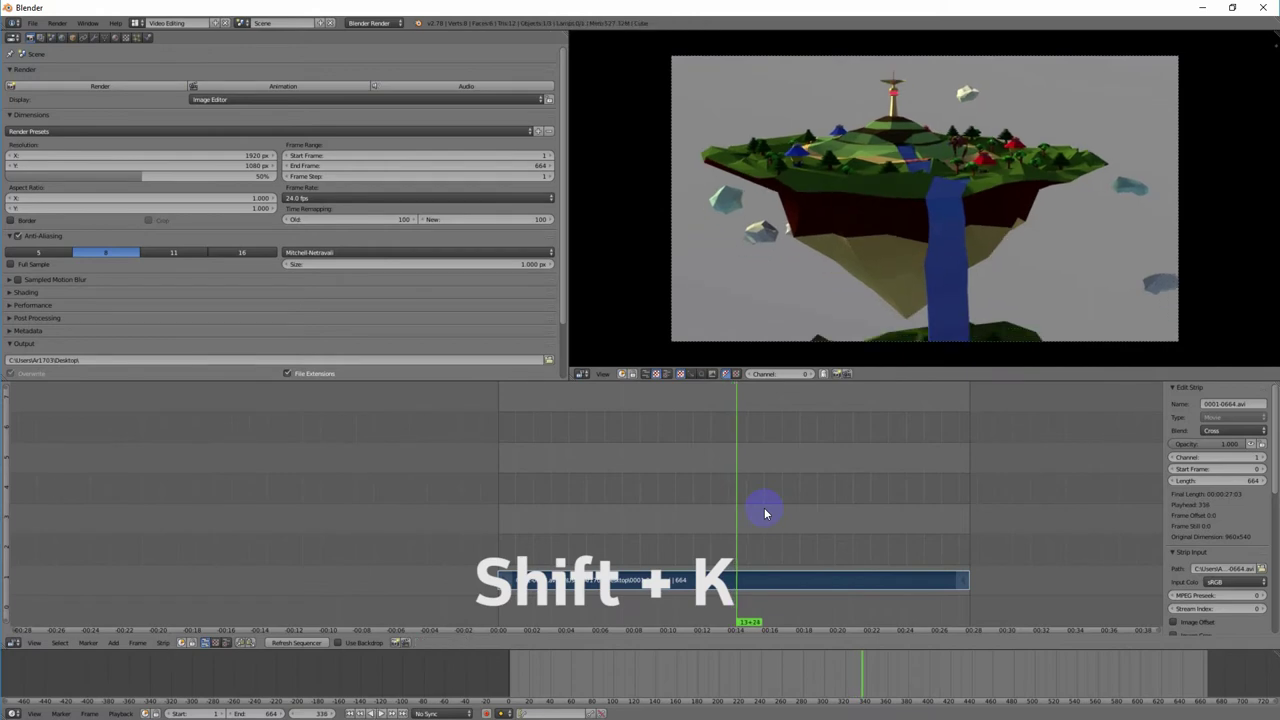
key("shift+k")
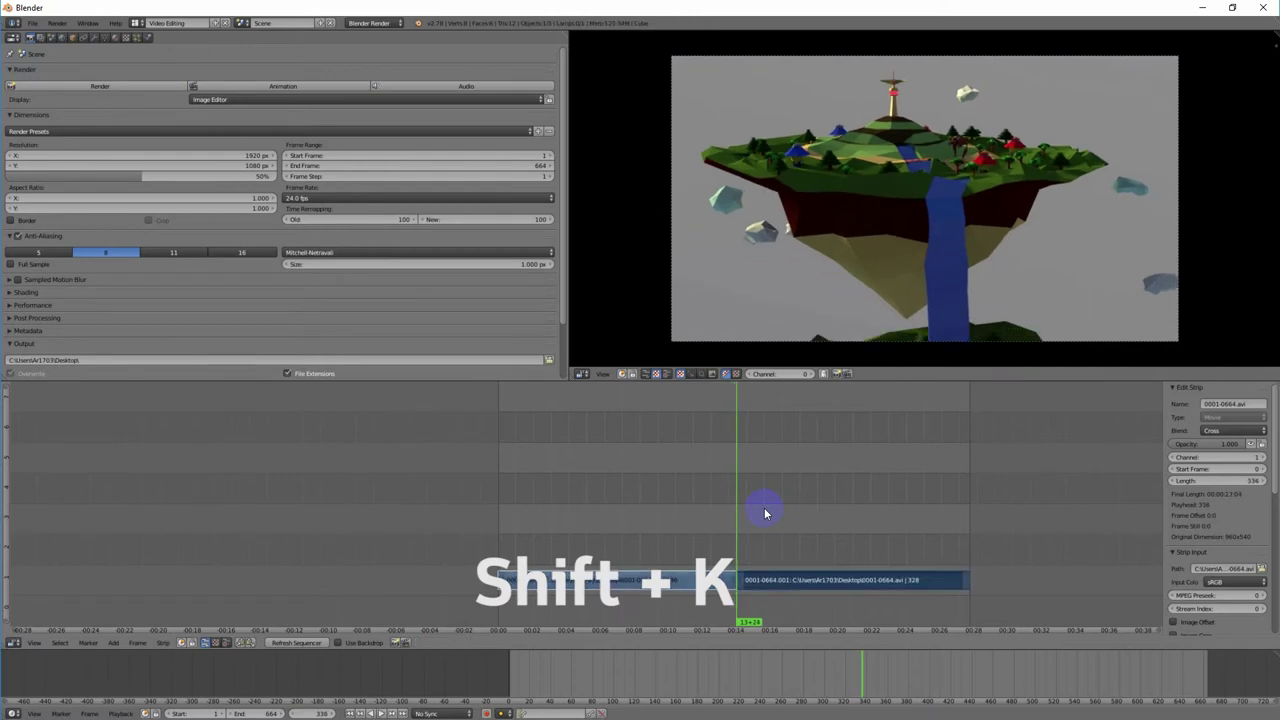
Step: Erase the second piece of the cut movie strip and select the remaining first piece
left_click(757, 591)
left_click(716, 588)
right_click(779, 583)
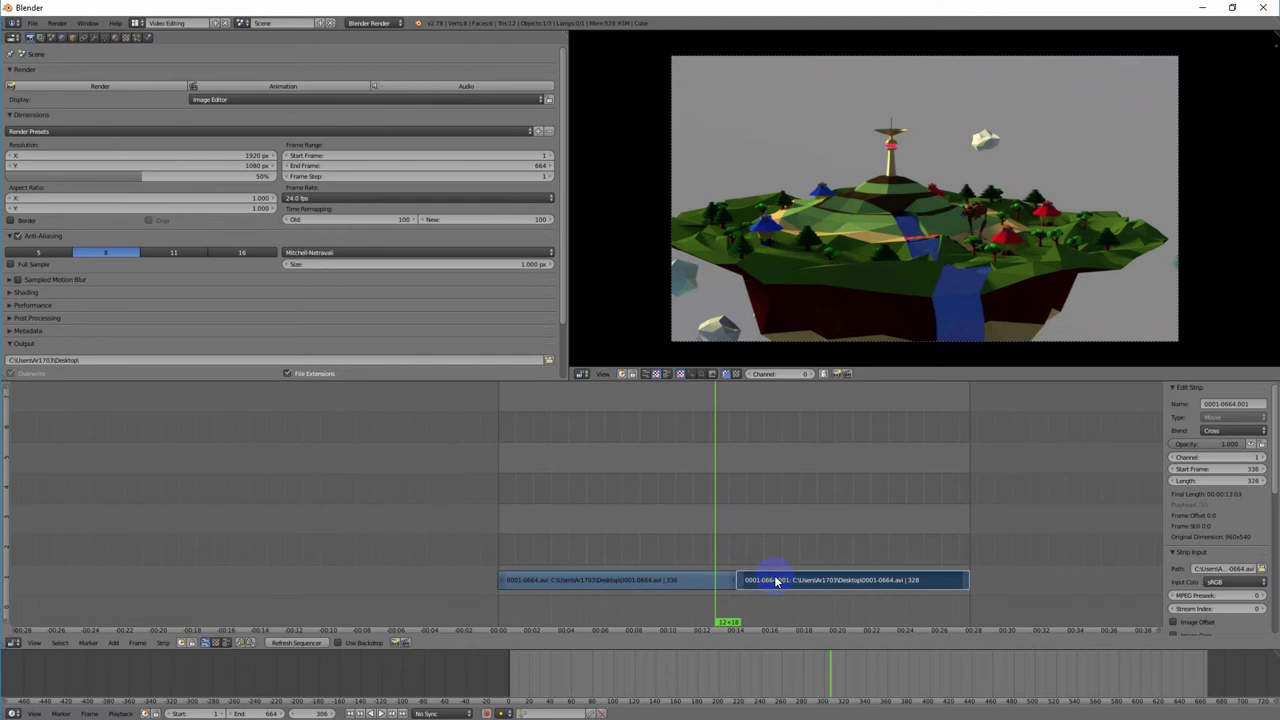
right_click(693, 580)
right_click(788, 583)
right_click(692, 579)
right_click(775, 583)
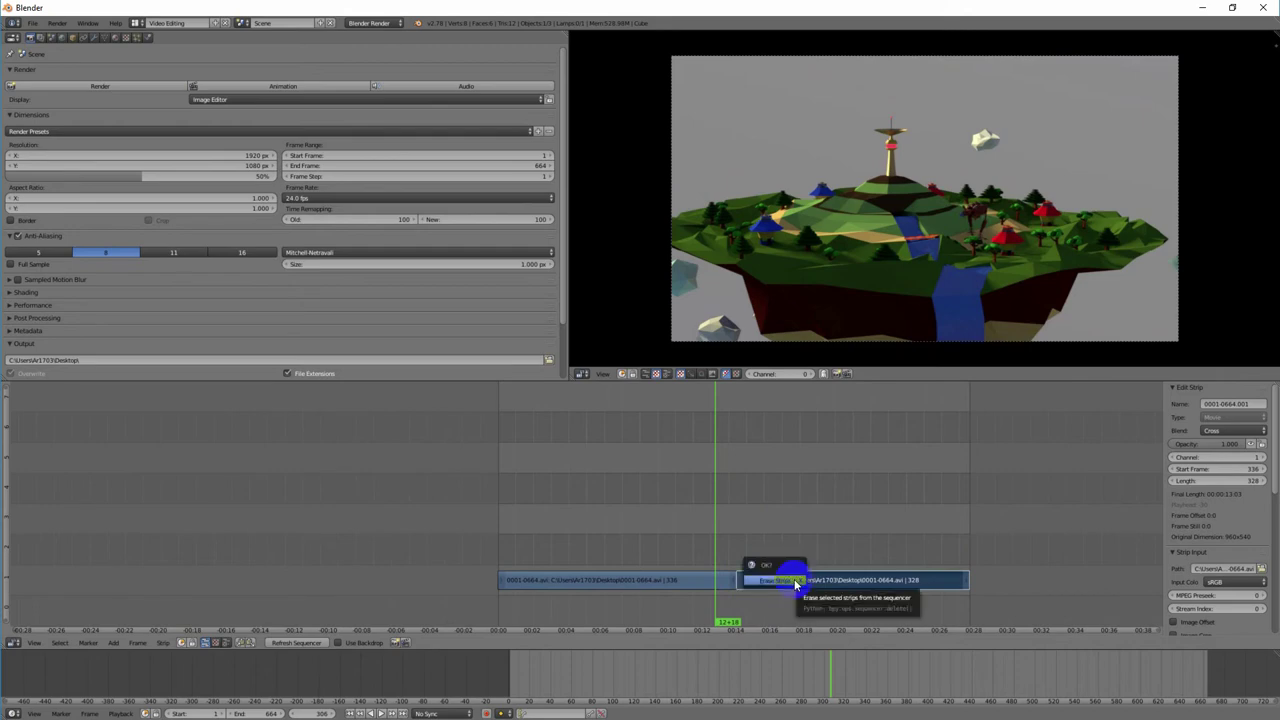
left_click(790, 580)
right_click(683, 582)
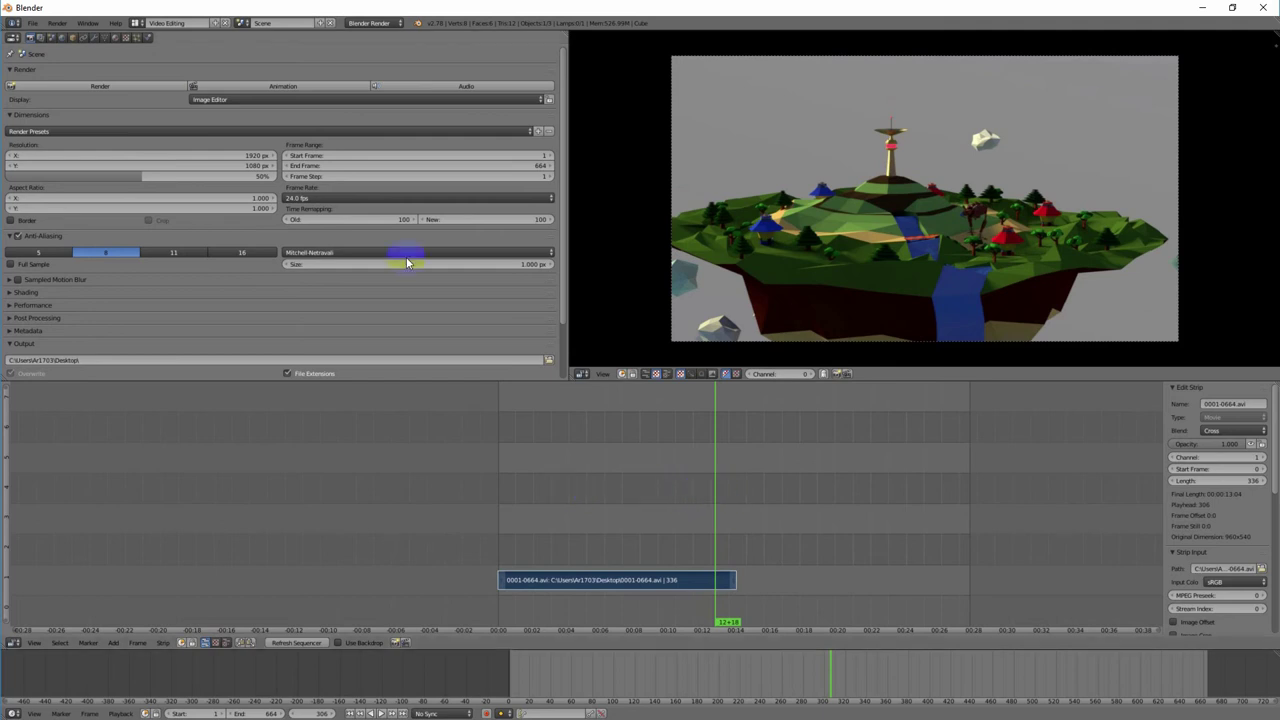
Step: Review the render output settings in the Properties editor, including the available image and movie file formats
scroll(564, 340, "down", 3)
scroll(563, 294, "up", 3)
left_click(13, 38)
left_click(13, 38)
left_click(13, 38)
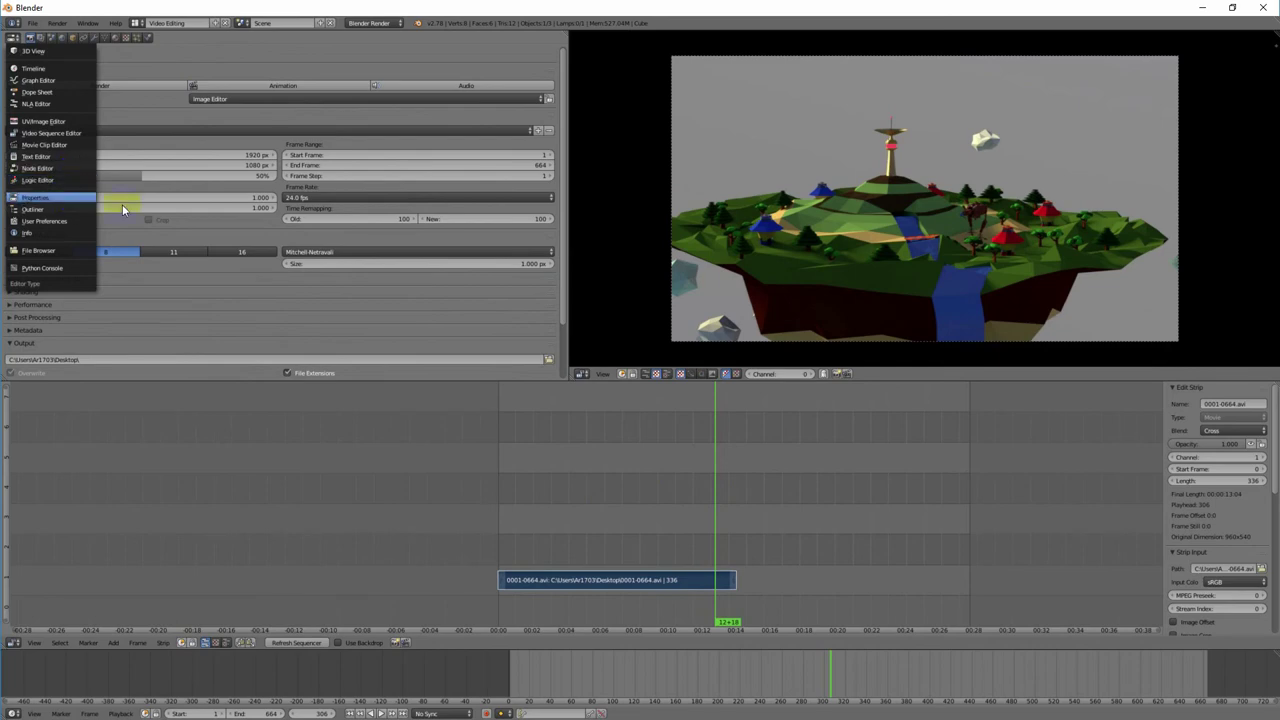
left_click(74, 201)
scroll(560, 240, "down", 3)
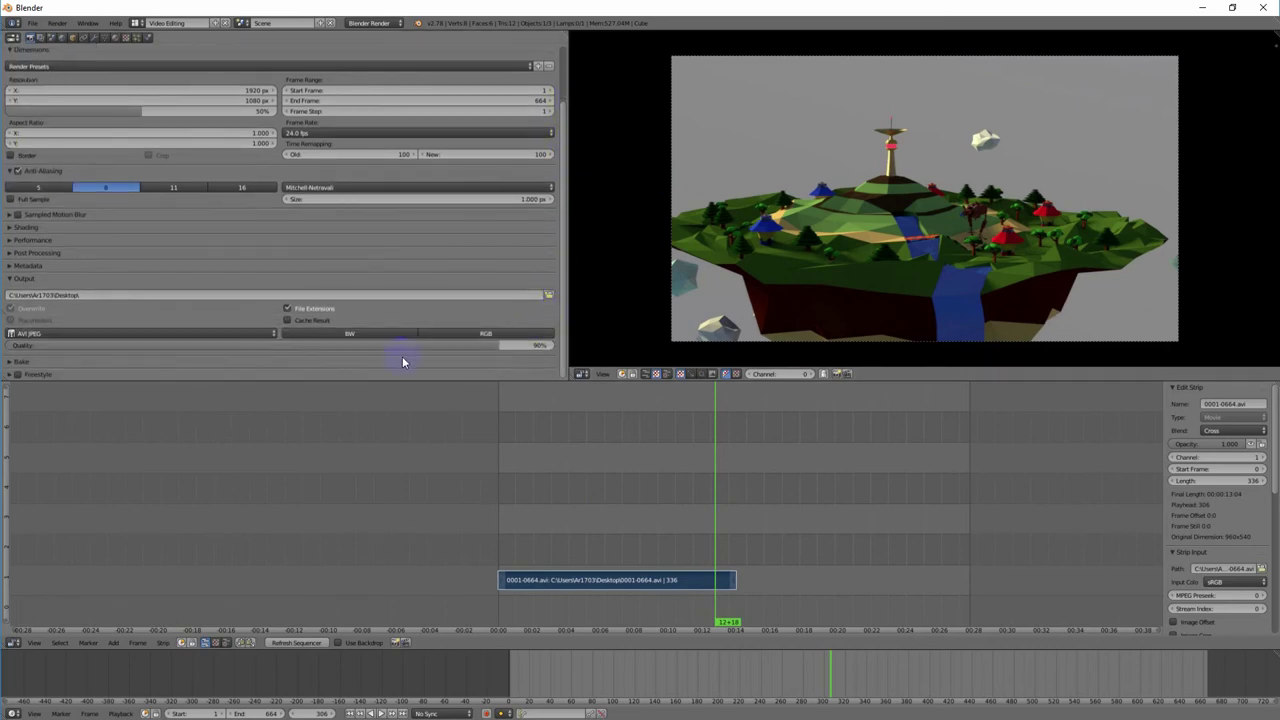
left_click(114, 333)
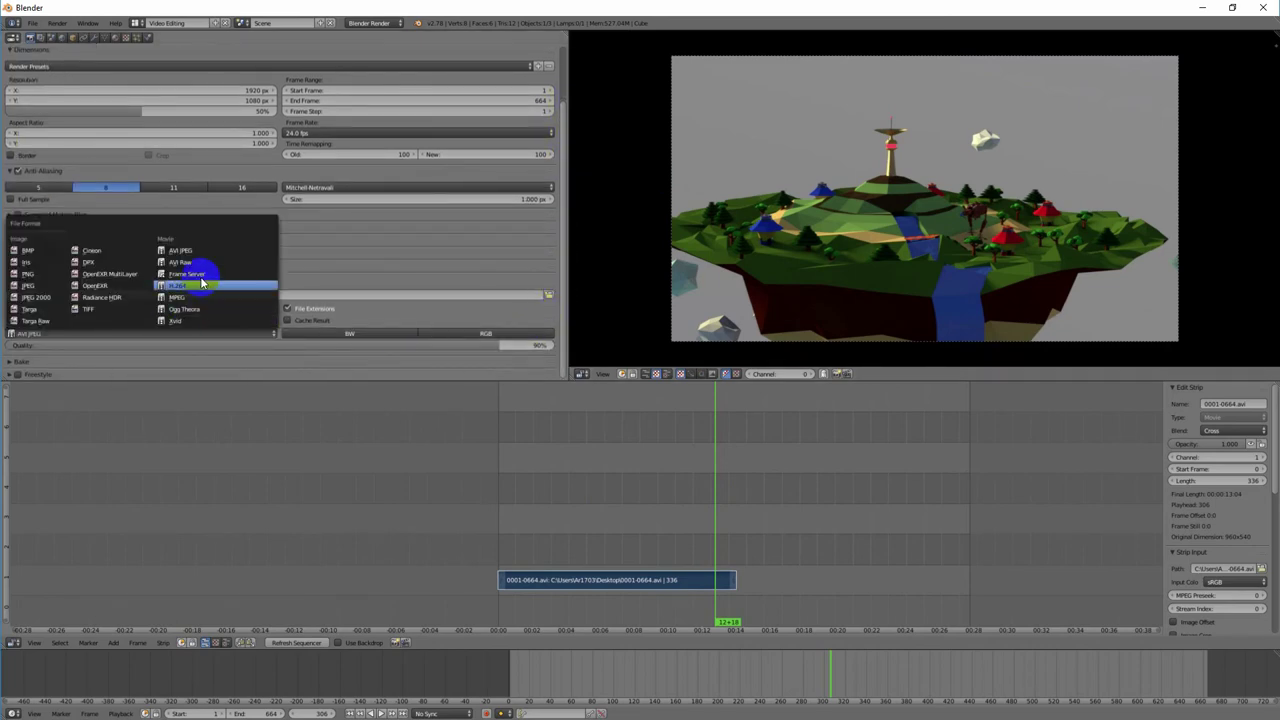
left_click(246, 334)
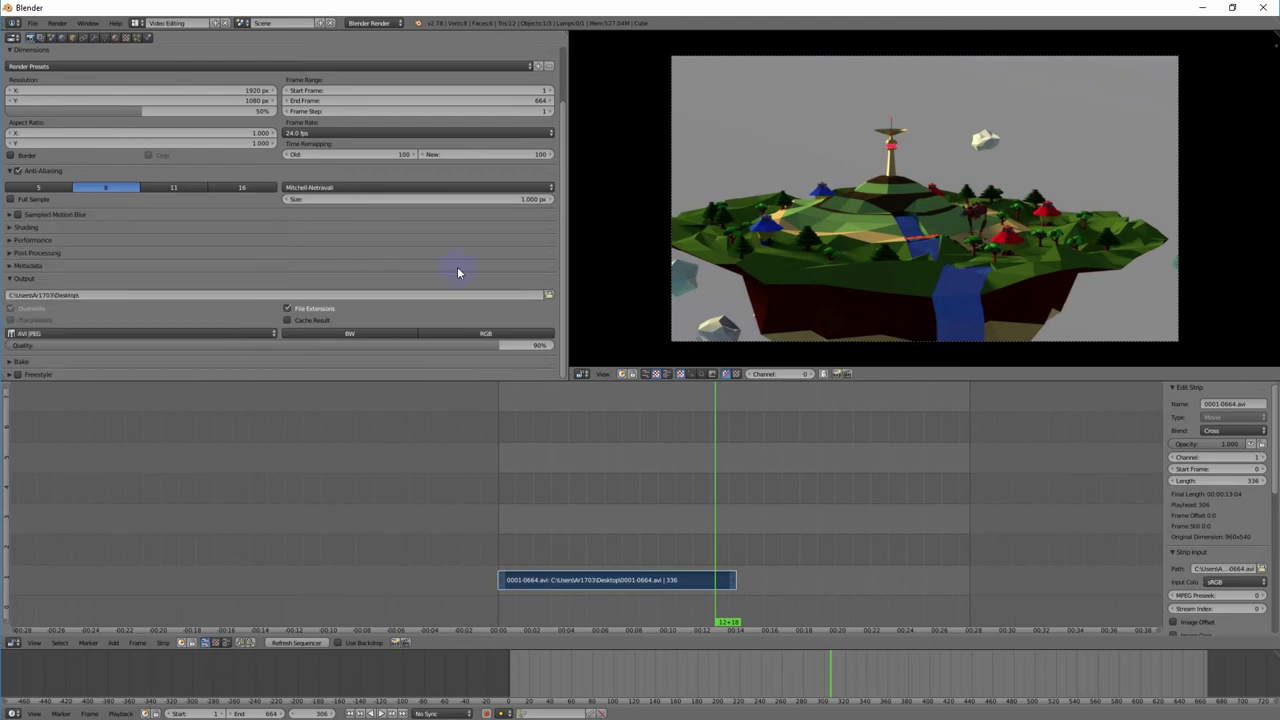
scroll(568, 223, "up", 2)
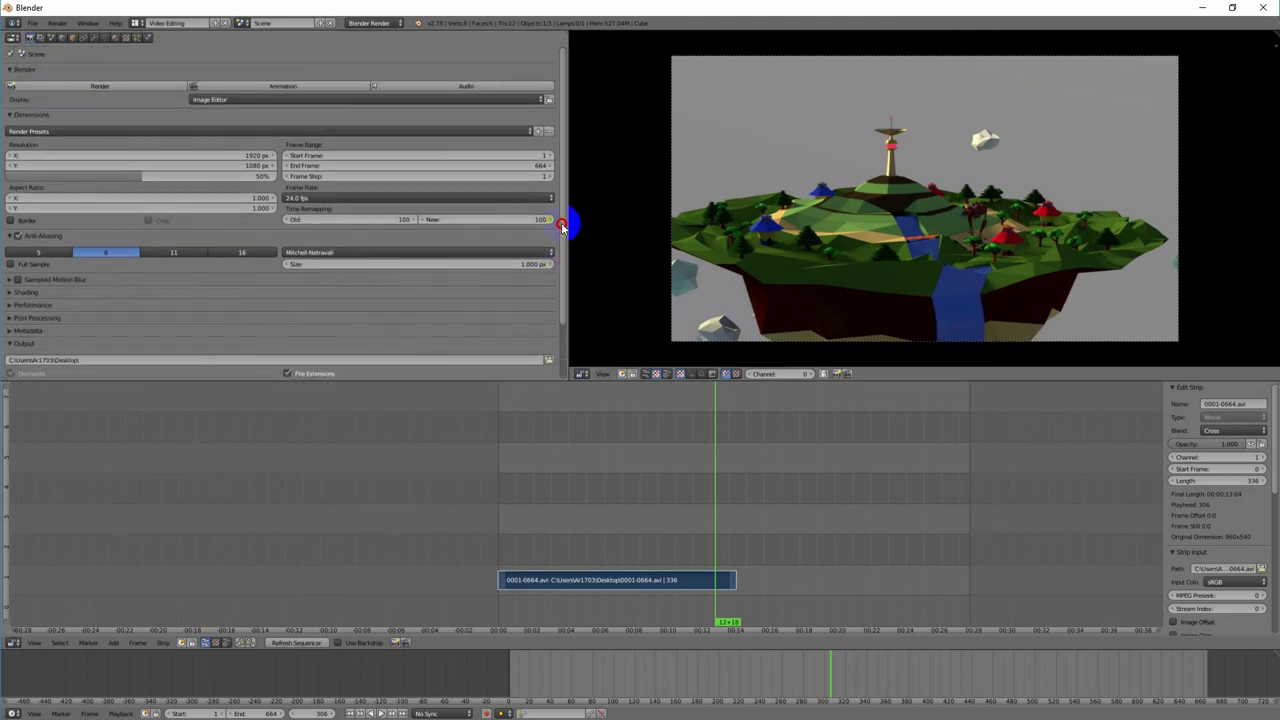